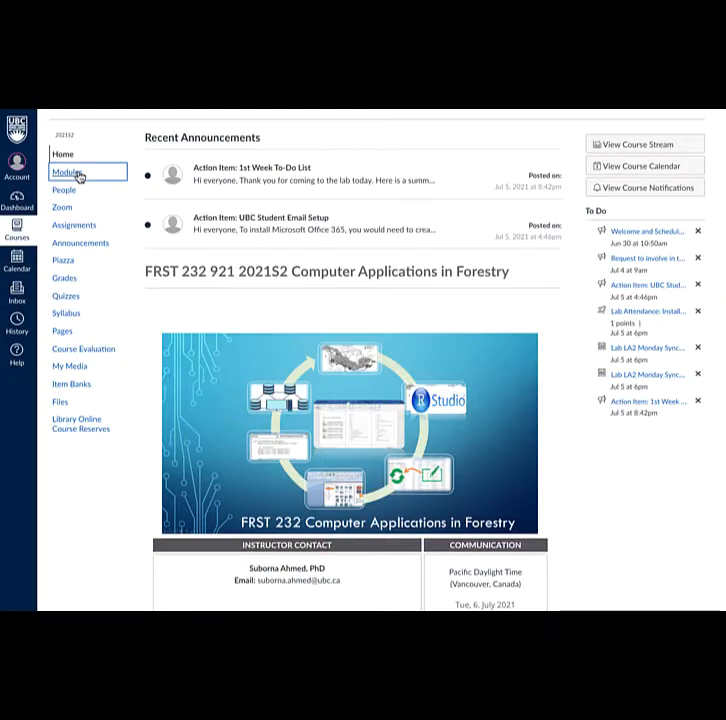
Open the lab activities of the Document Processing: MS Word lesson from the course modules.
left_click(79, 177)
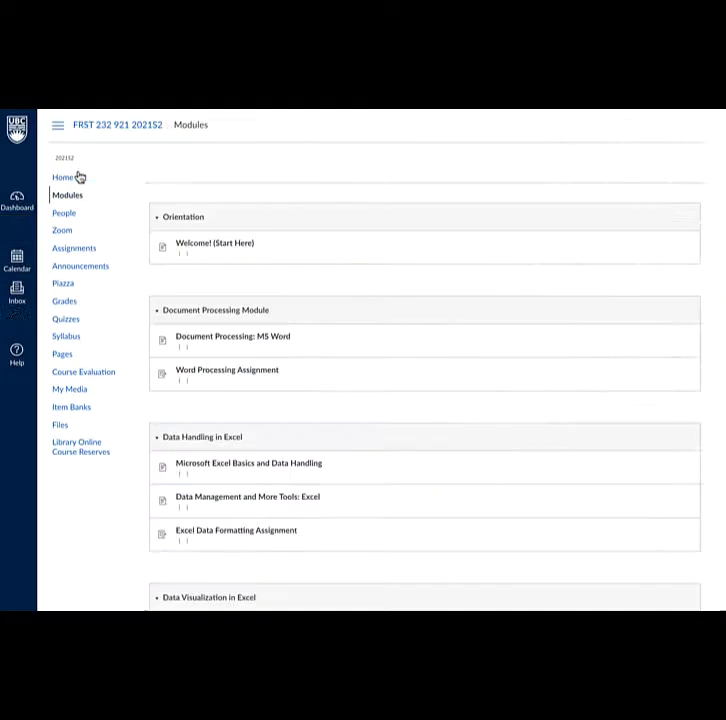
left_click(283, 336)
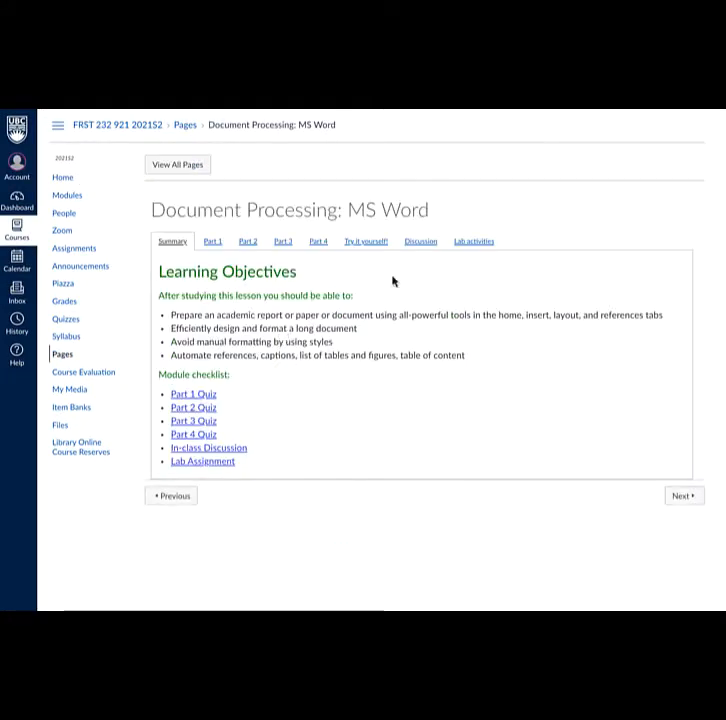
left_click(474, 241)
left_click_drag(160, 404, 302, 471)
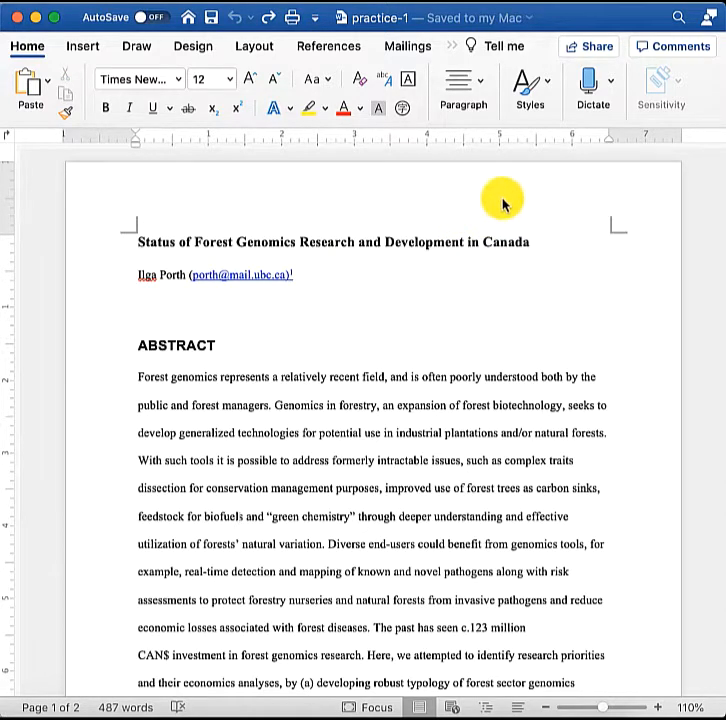
In Microsoft Word, apply the Title style to the paper's title line in the practice-1 document.
left_click(533, 80)
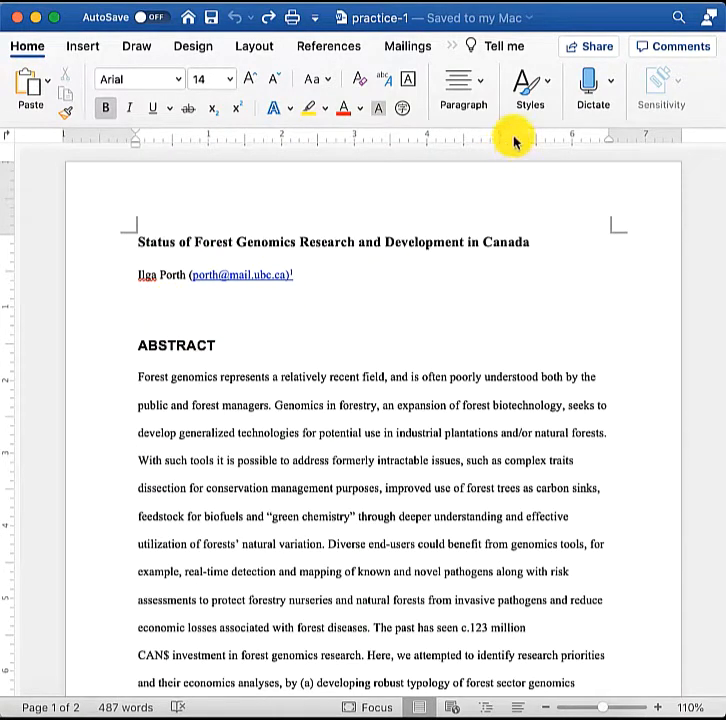
left_click(528, 84)
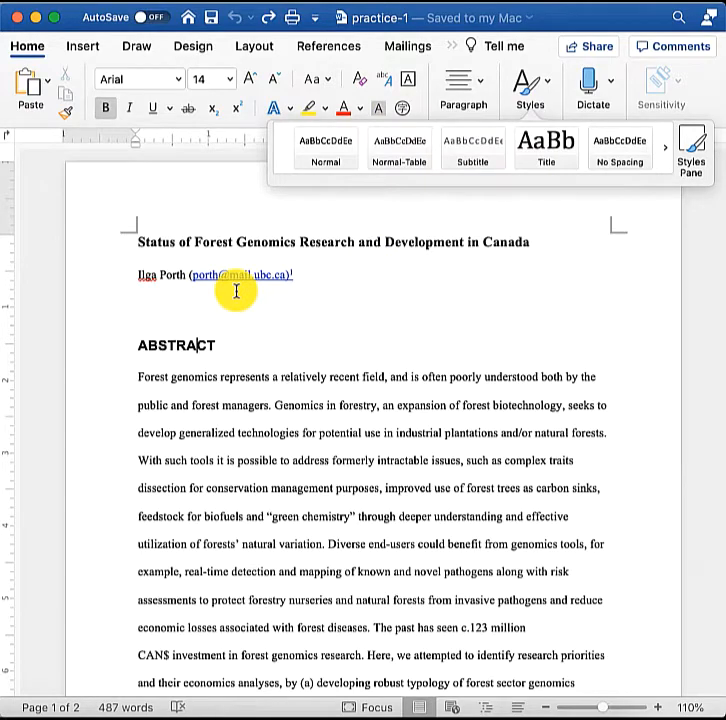
scroll(213, 322, "down", 3)
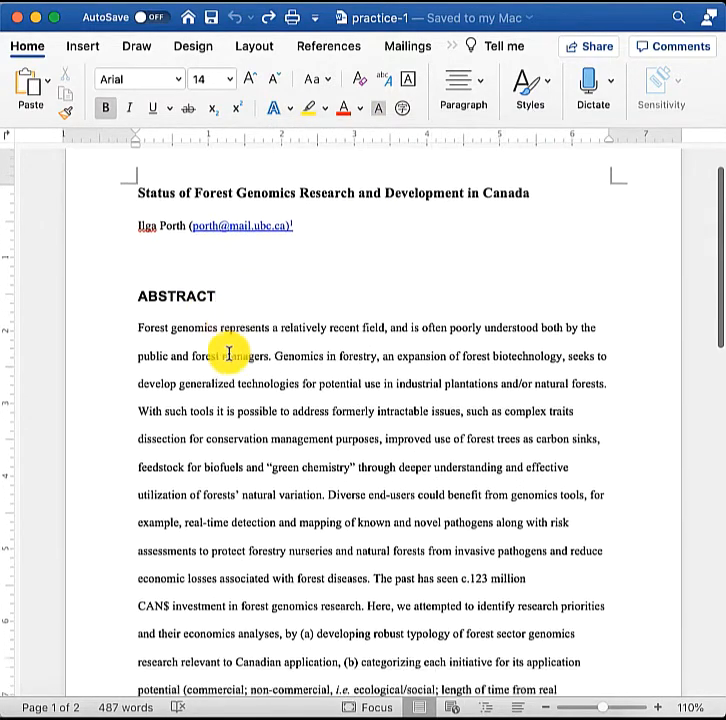
scroll(228, 354, "down", 20)
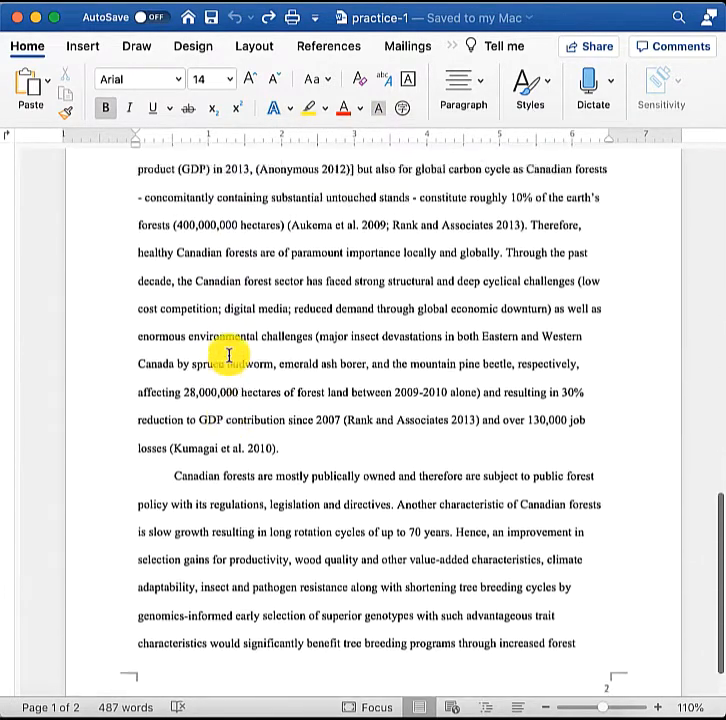
scroll(228, 354, "up", 20)
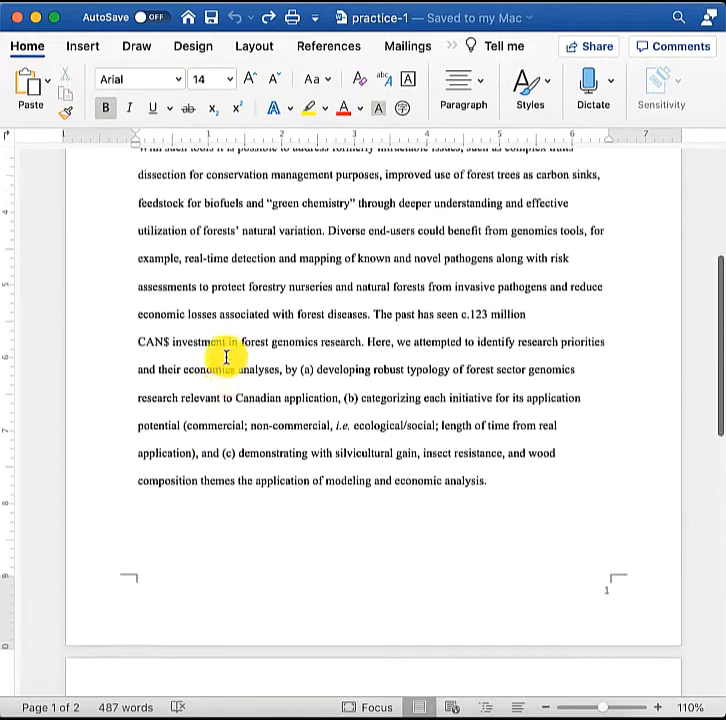
scroll(226, 357, "up", 15)
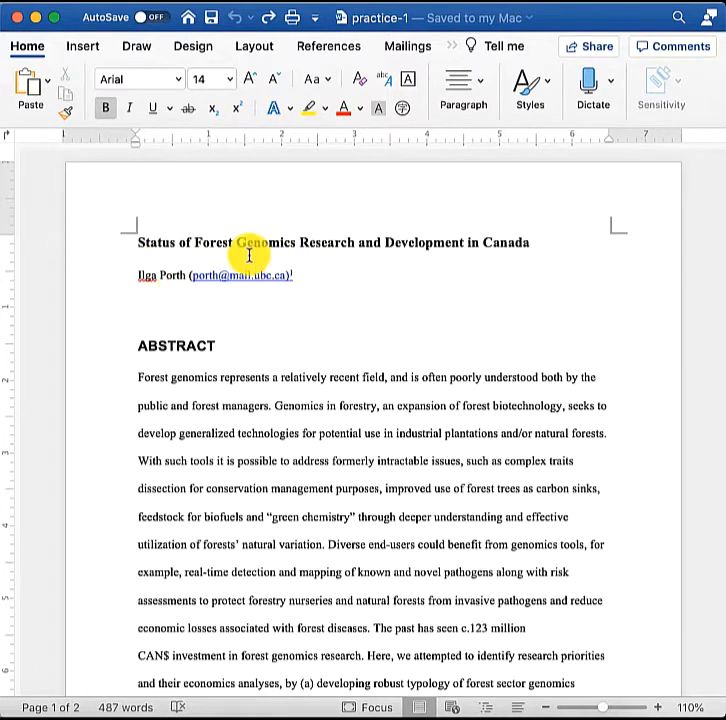
left_click(107, 249)
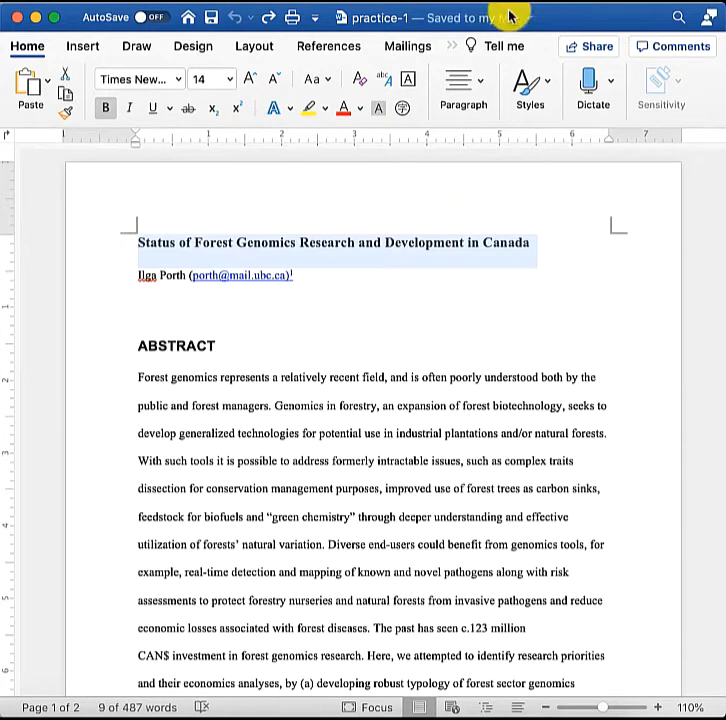
left_click(525, 82)
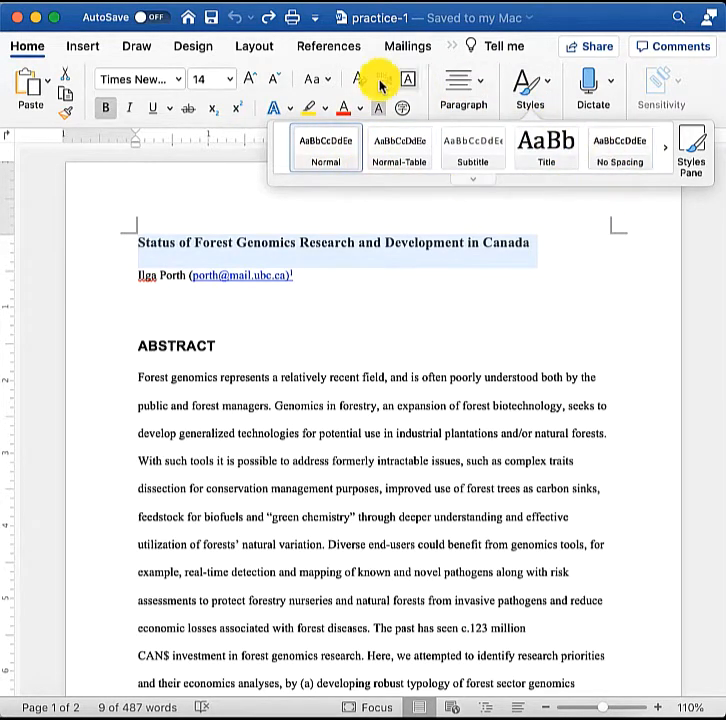
left_click(542, 156)
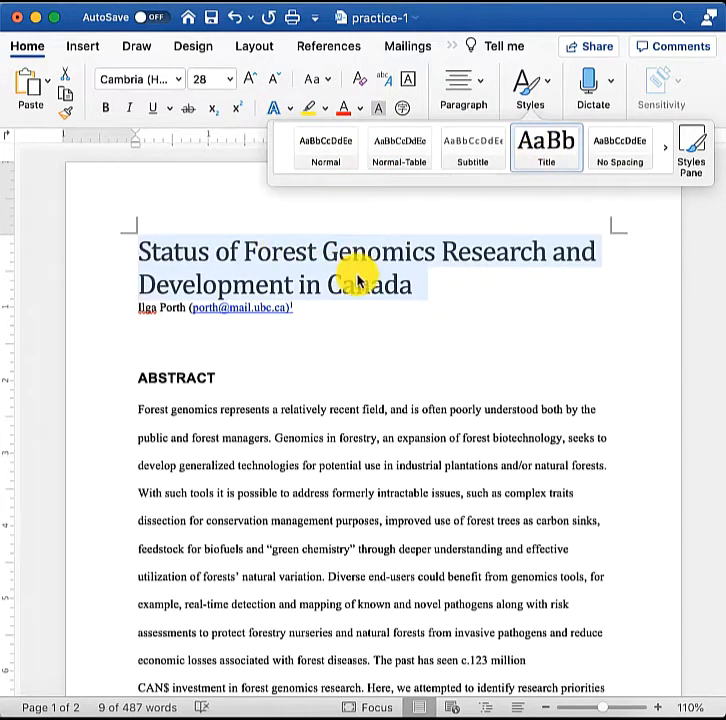
Select the whole two-line title and open its Title style for modification.
left_click(339, 351)
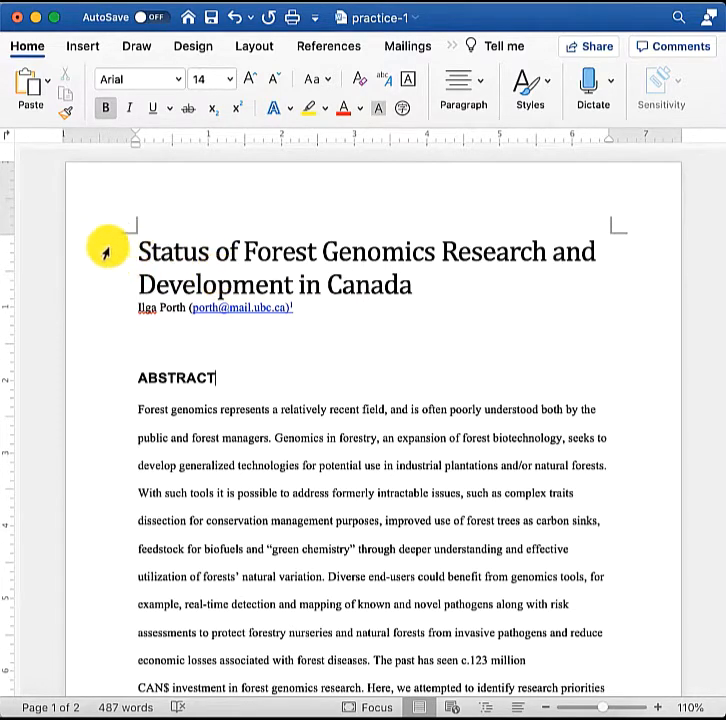
left_click(535, 95)
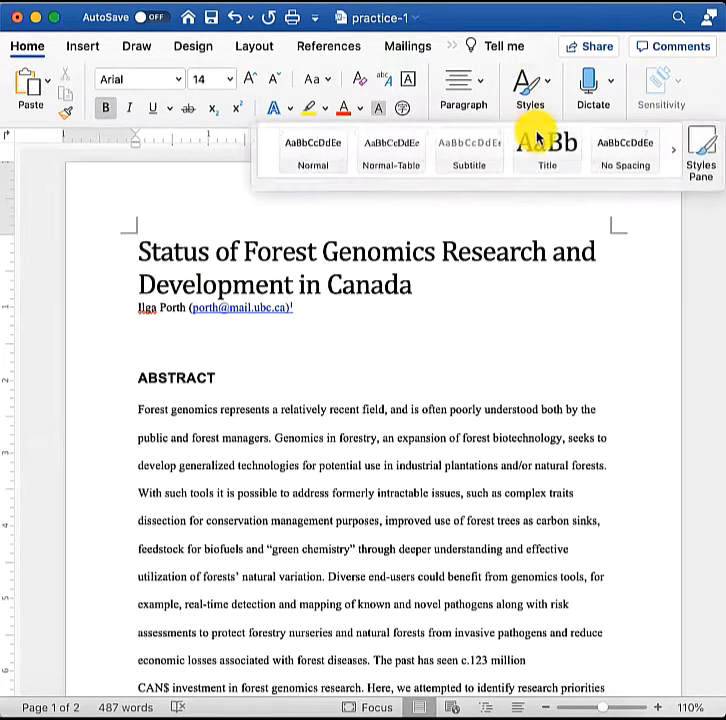
left_click(218, 280)
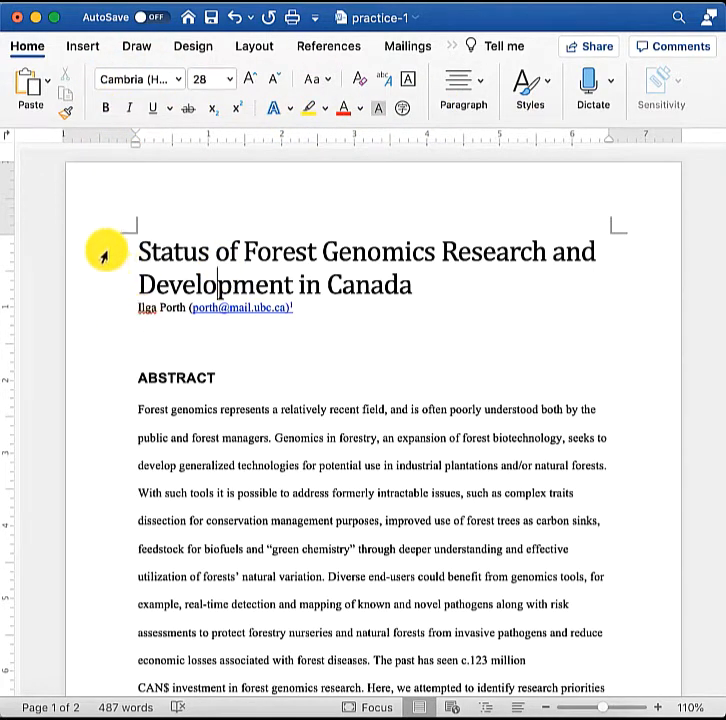
left_click_drag(104, 256, 105, 280)
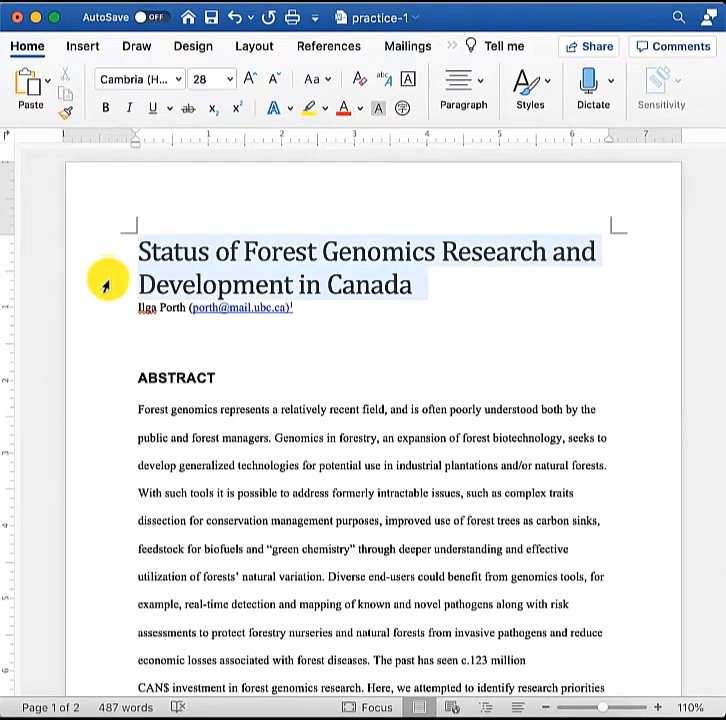
left_click(528, 88)
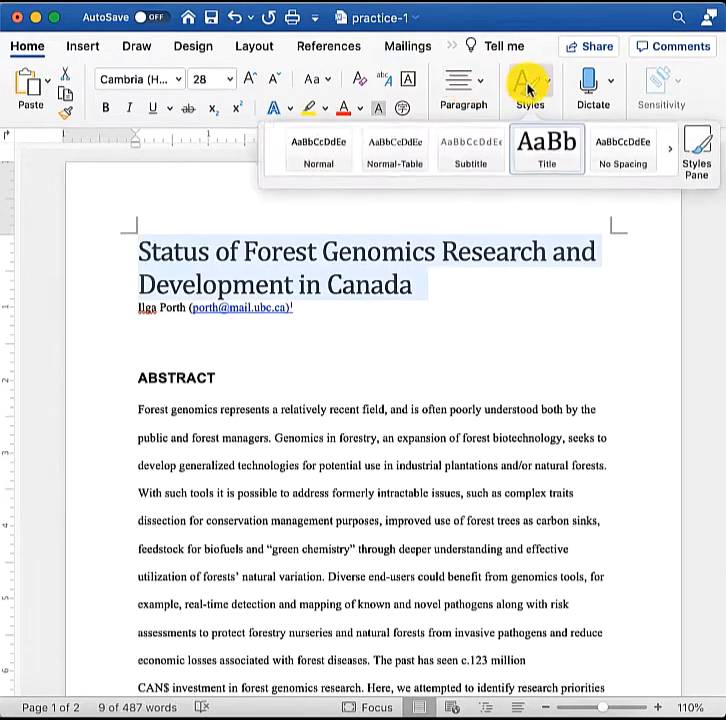
right_click(560, 151)
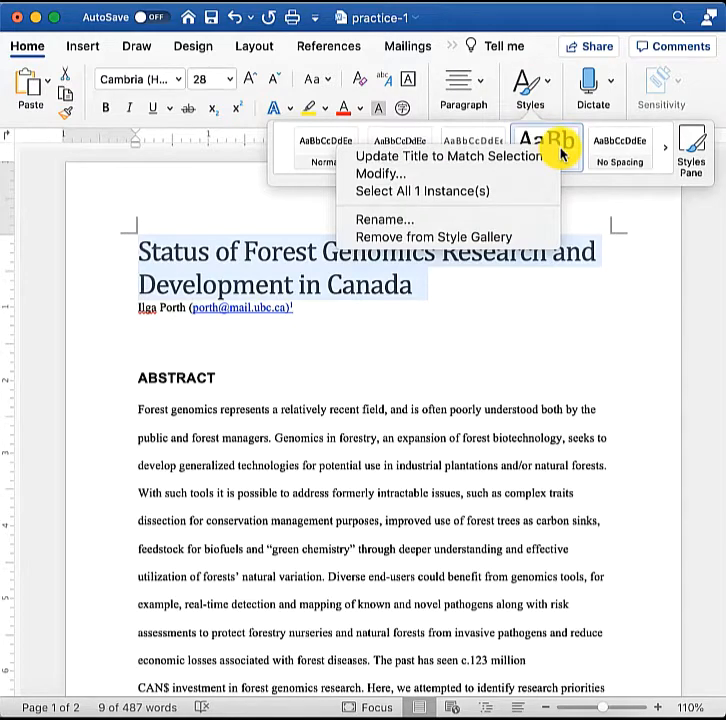
left_click(518, 174)
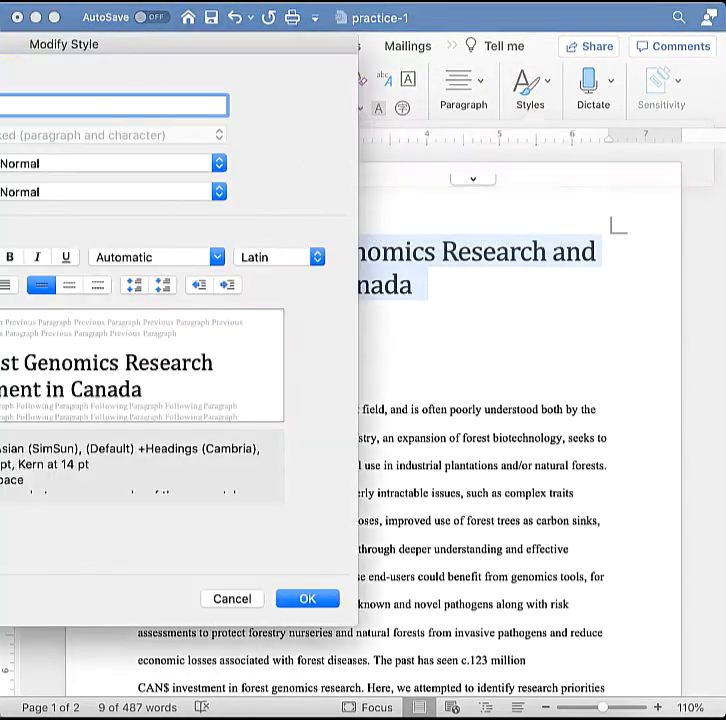
left_click_drag(0, 45, 241, 52)
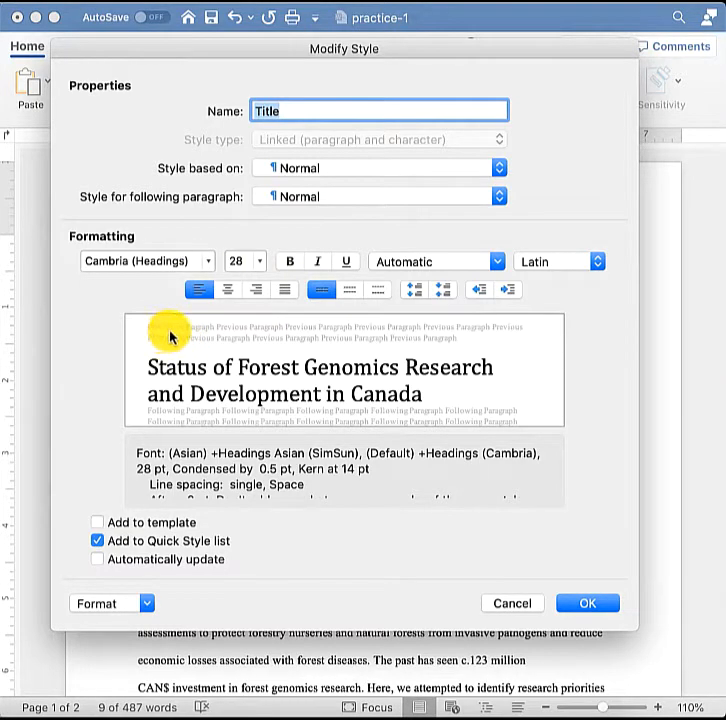
Set the Title style's formatting to Arial, 20 pt, bold and centred, and accept the changes.
left_click(208, 262)
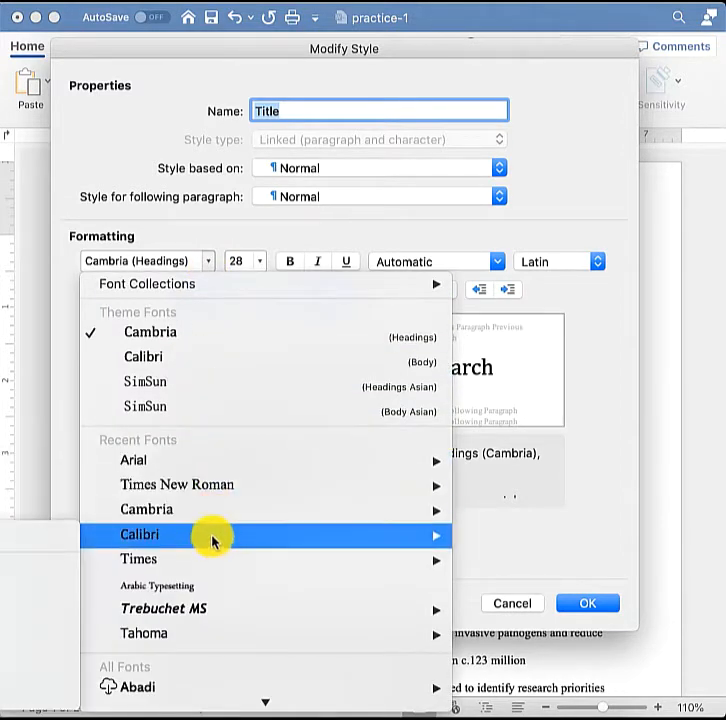
left_click(335, 462)
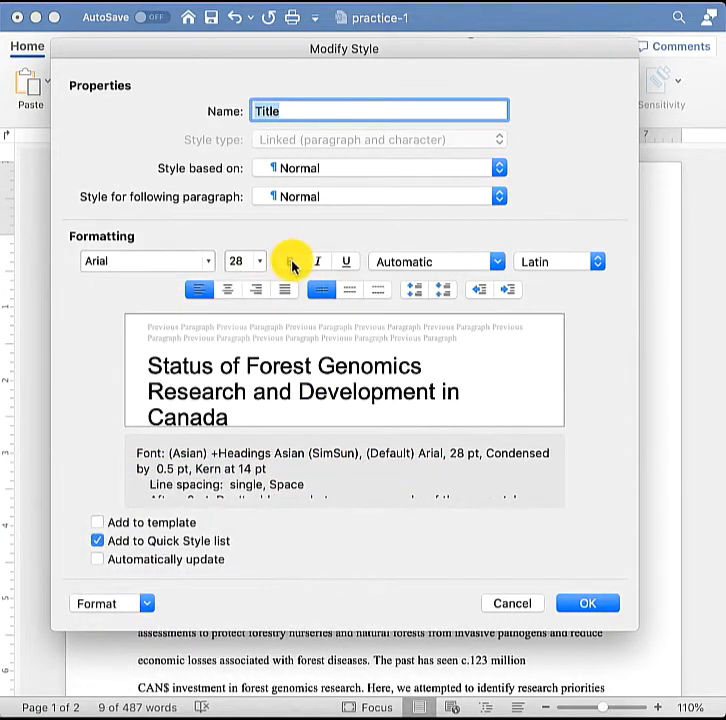
left_click(291, 262)
left_click(227, 290)
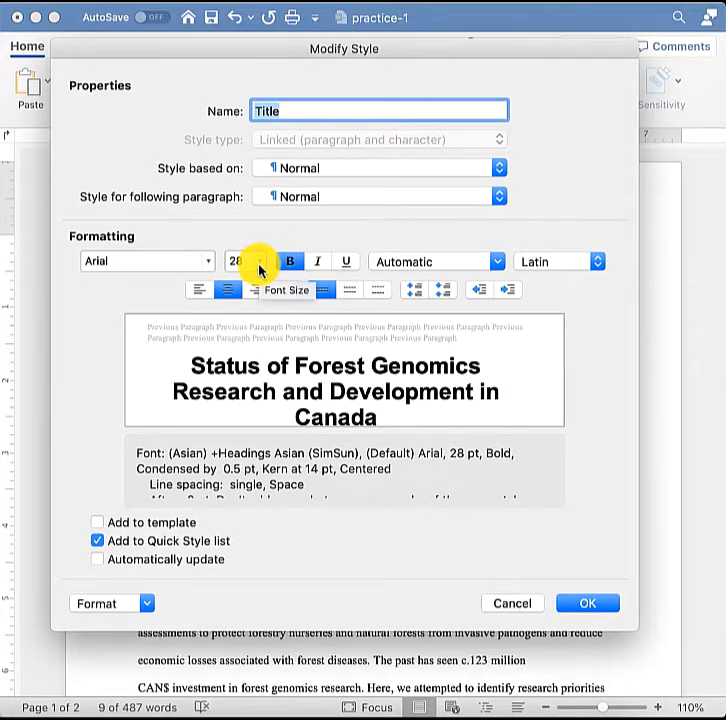
left_click(259, 264)
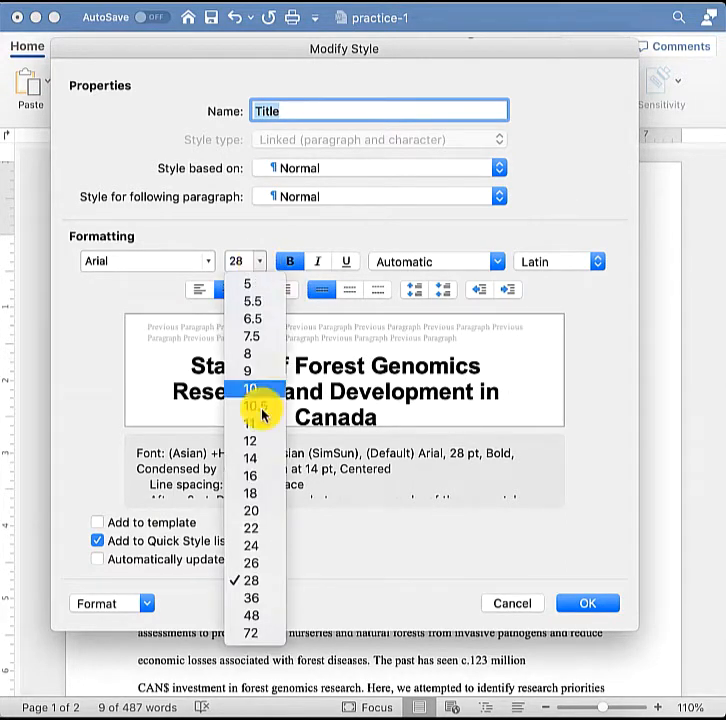
left_click(258, 513)
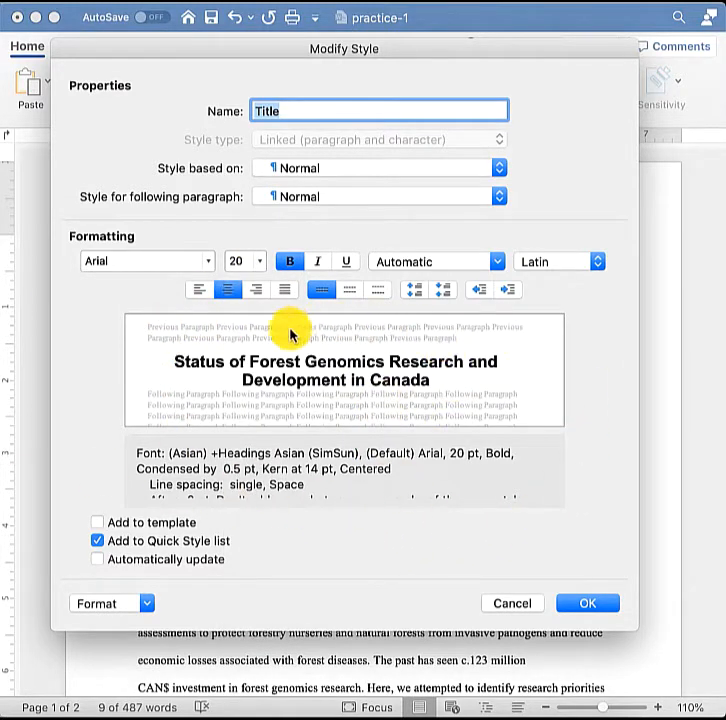
left_click(575, 606)
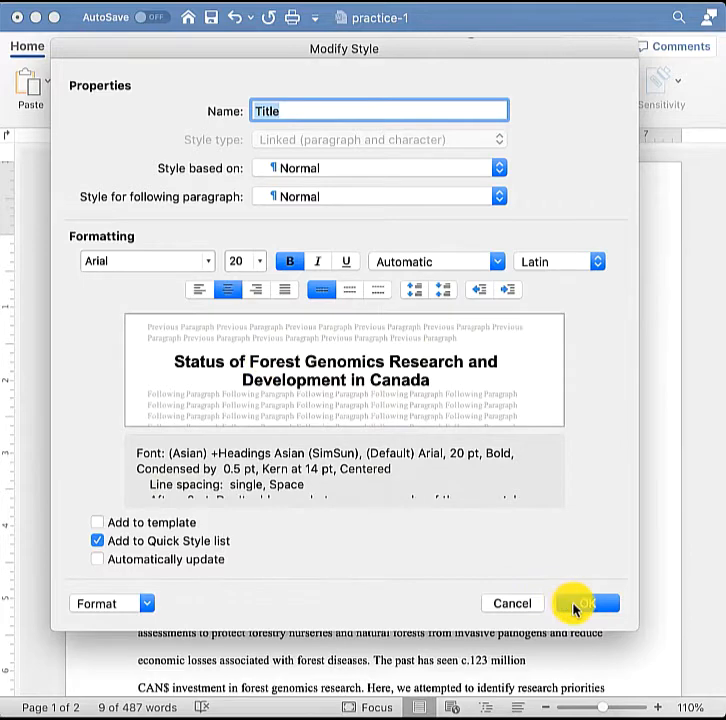
Look over the restyled title, body text and ABSTRACT heading, and select the author line beneath the title.
scroll(261, 472, "down", 1)
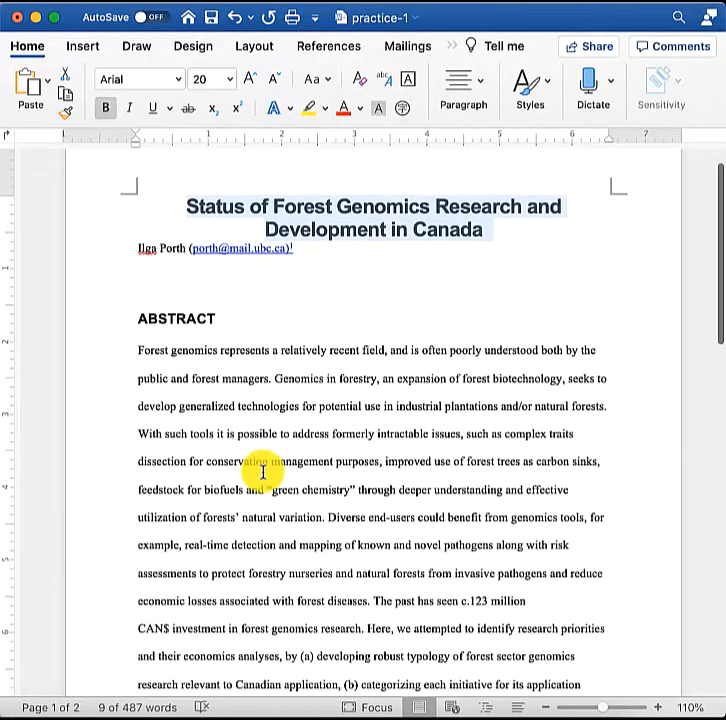
left_click(272, 436)
scroll(268, 436, "up", 1)
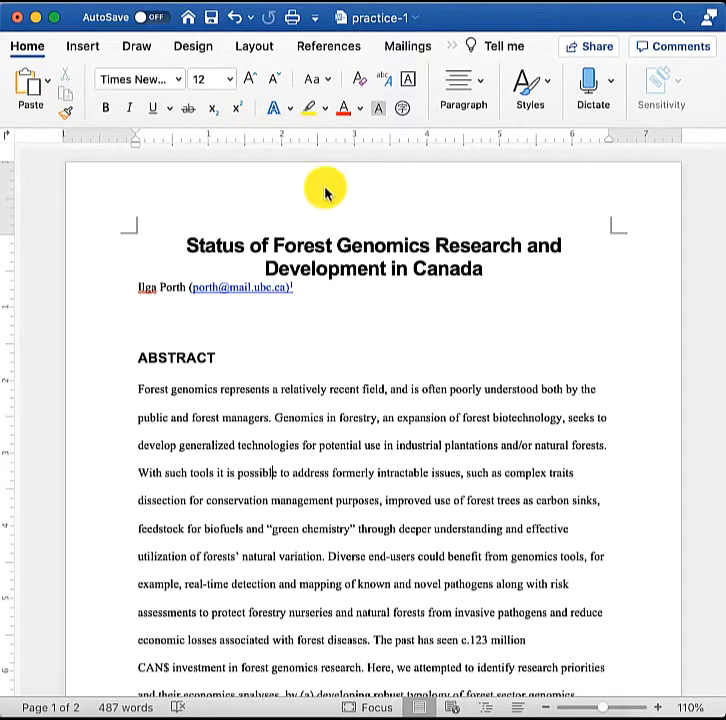
left_click(178, 360)
scroll(260, 460, "down", 10)
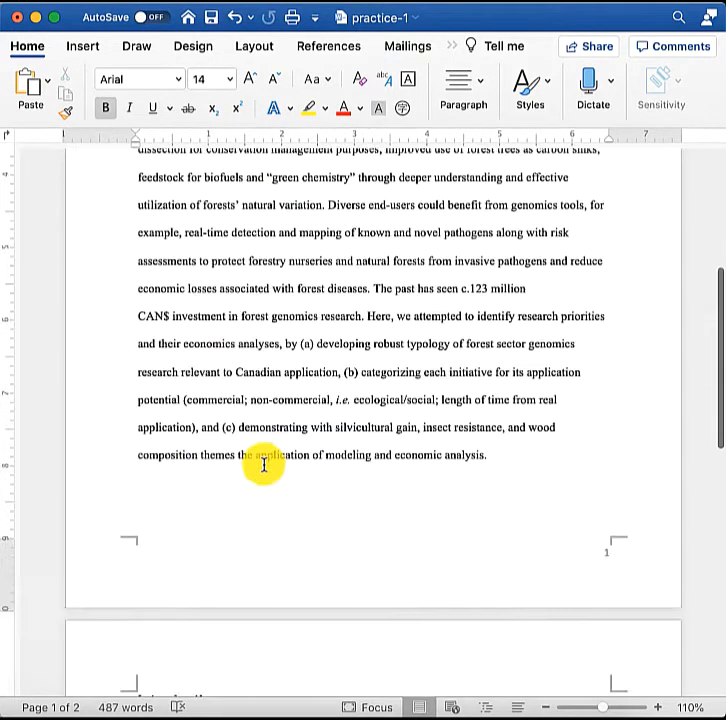
scroll(158, 311, "up", 10)
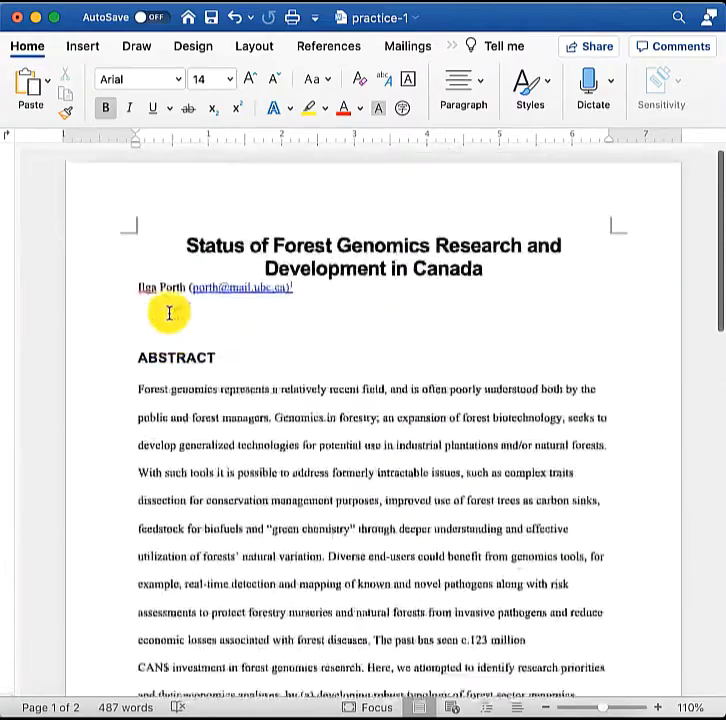
left_click(116, 289)
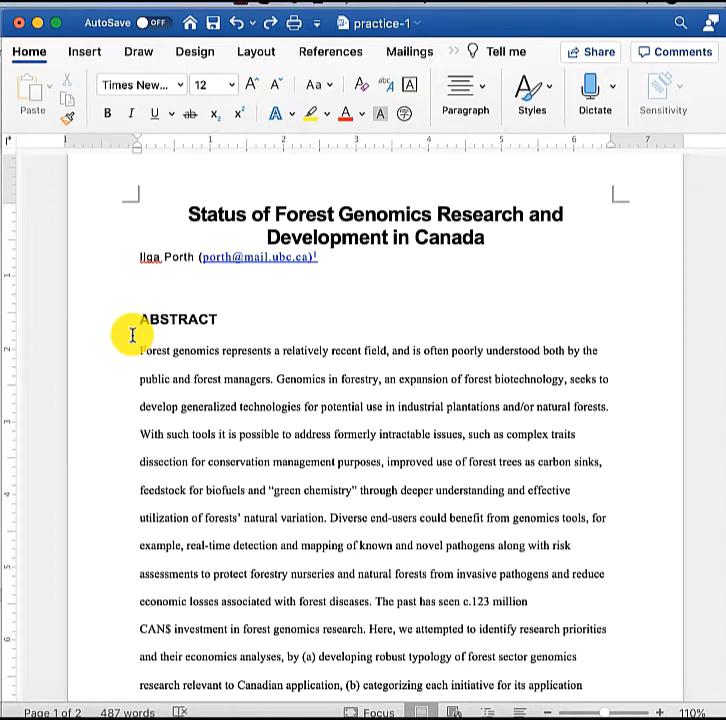
Display the full list of styles in use and check which style the title line uses.
left_click(530, 92)
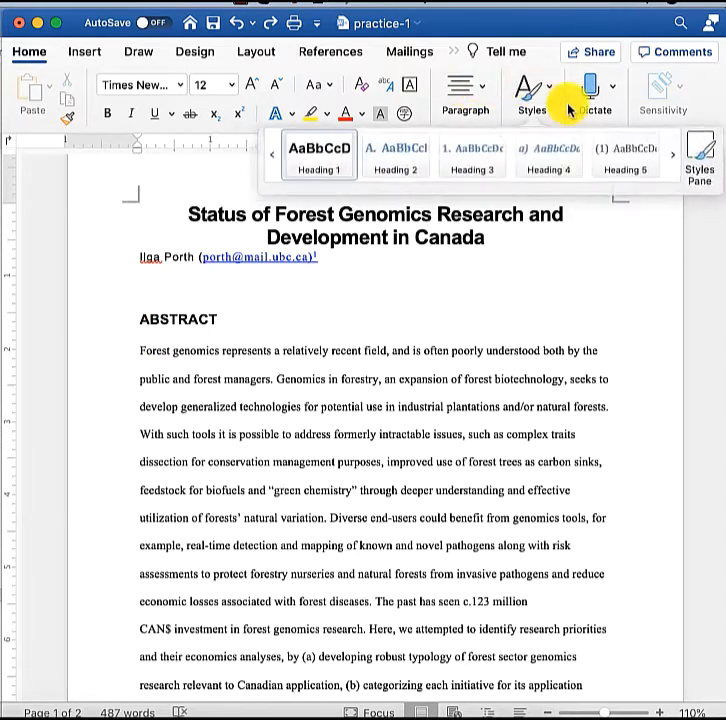
left_click(694, 158)
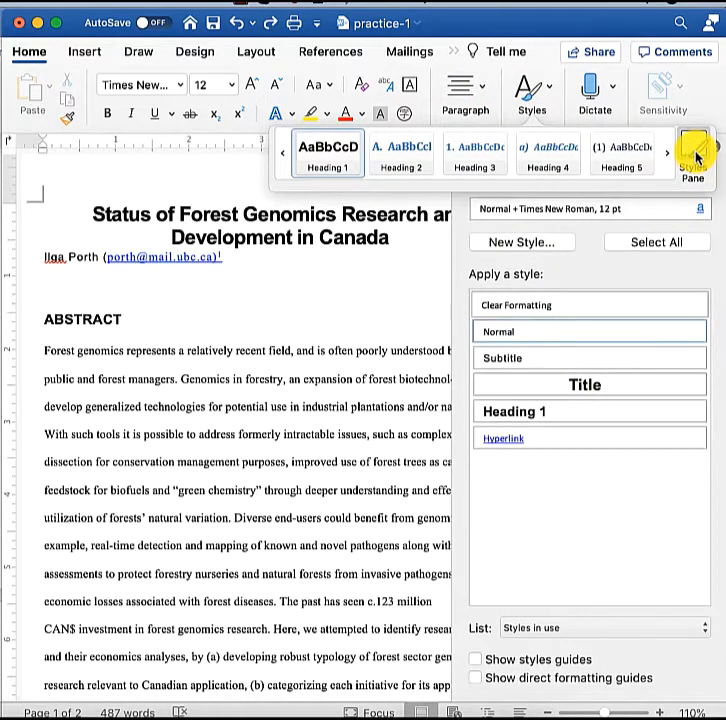
left_click(500, 628)
left_click(511, 630)
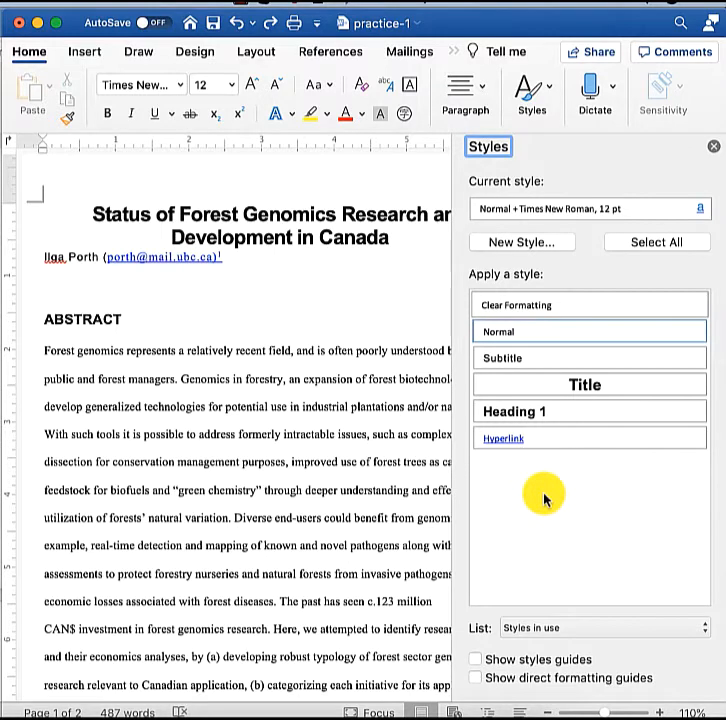
left_click(118, 215)
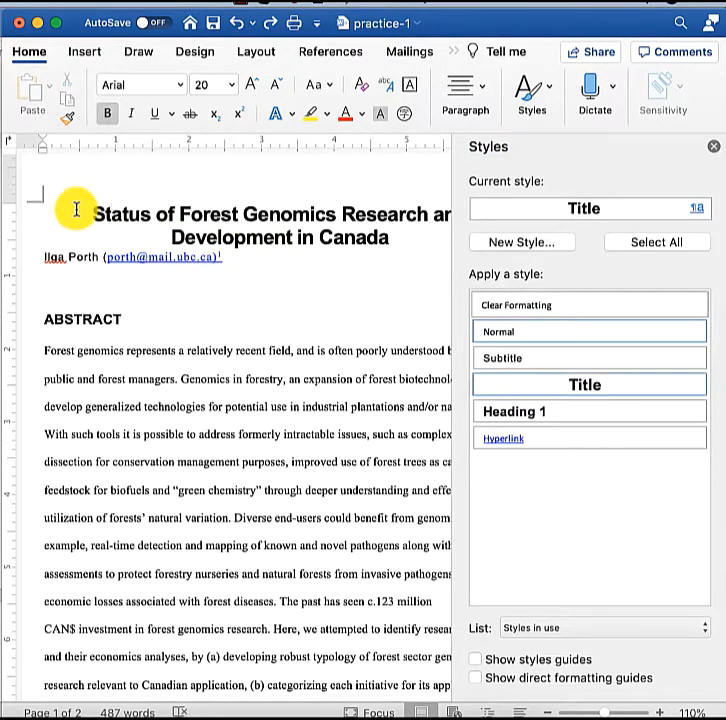
Select the whole two-line title and override its font size directly to 22 pt.
left_click_drag(76, 210, 394, 232)
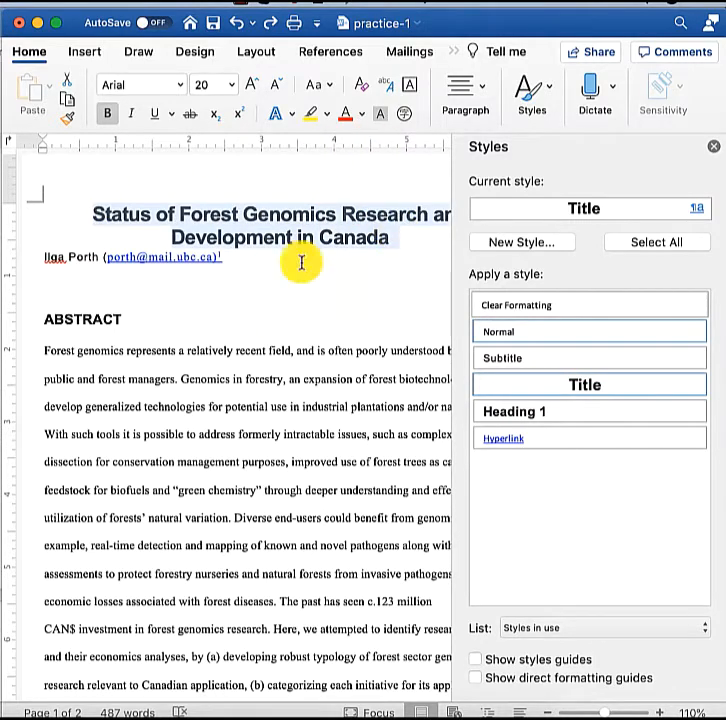
left_click(533, 86)
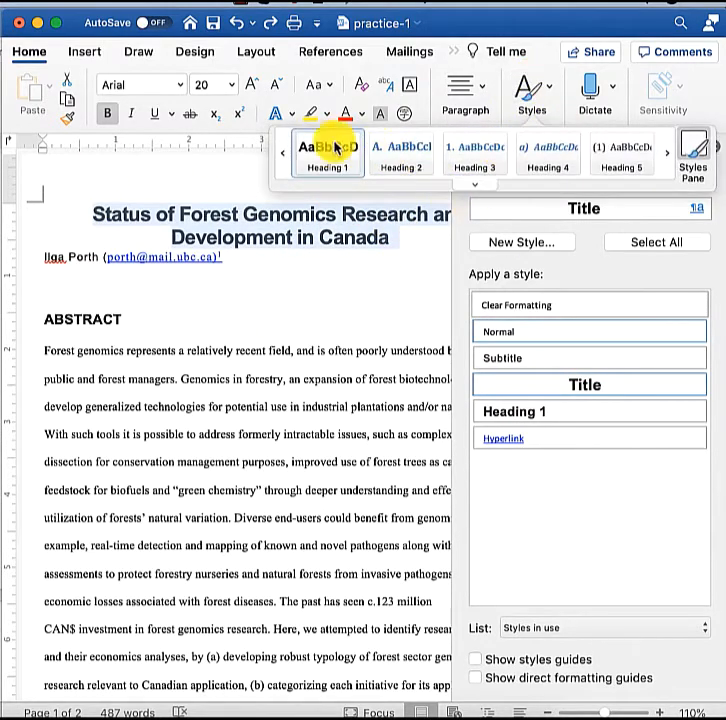
left_click(204, 84)
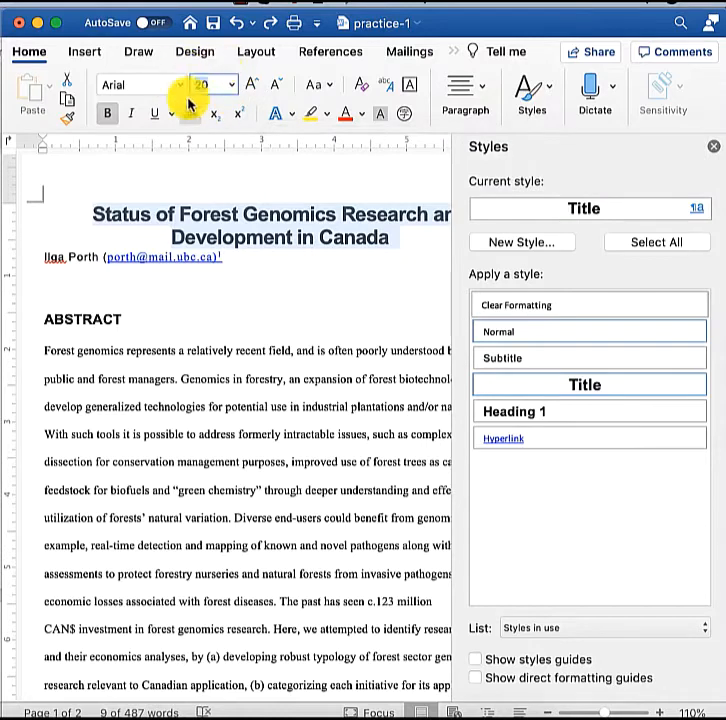
left_click(232, 85)
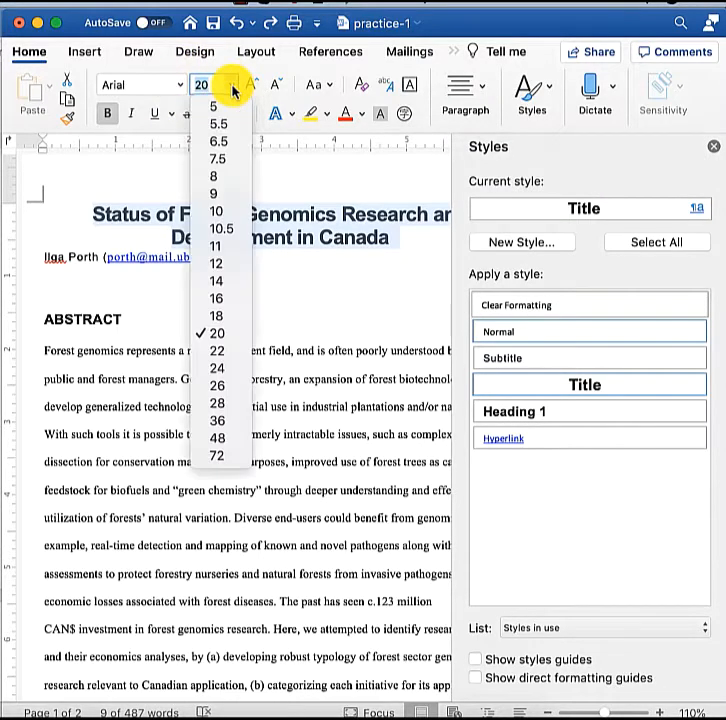
left_click(236, 353)
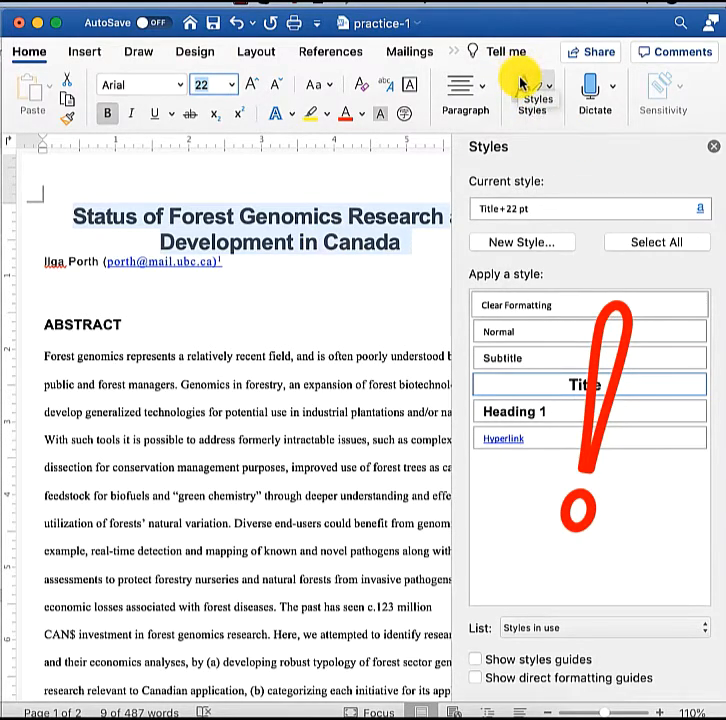
left_click(553, 95)
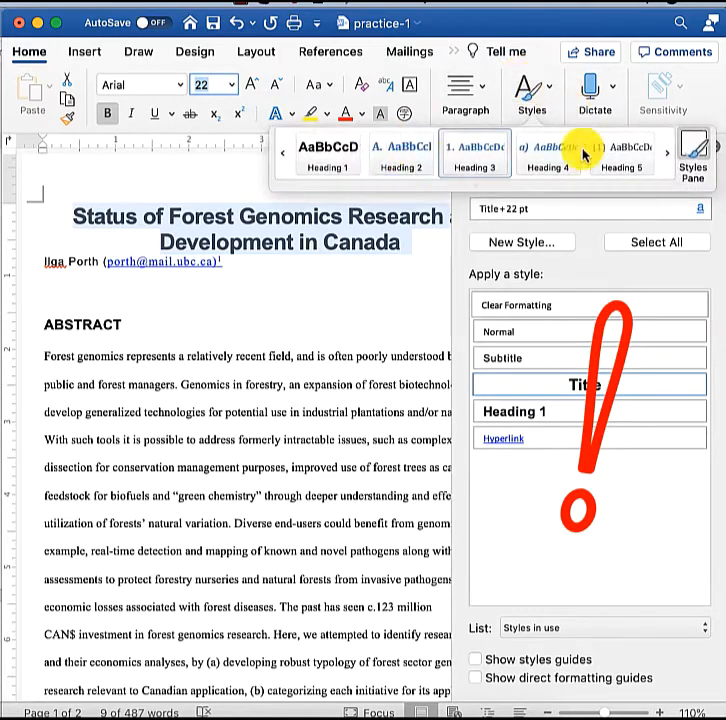
left_click(180, 216)
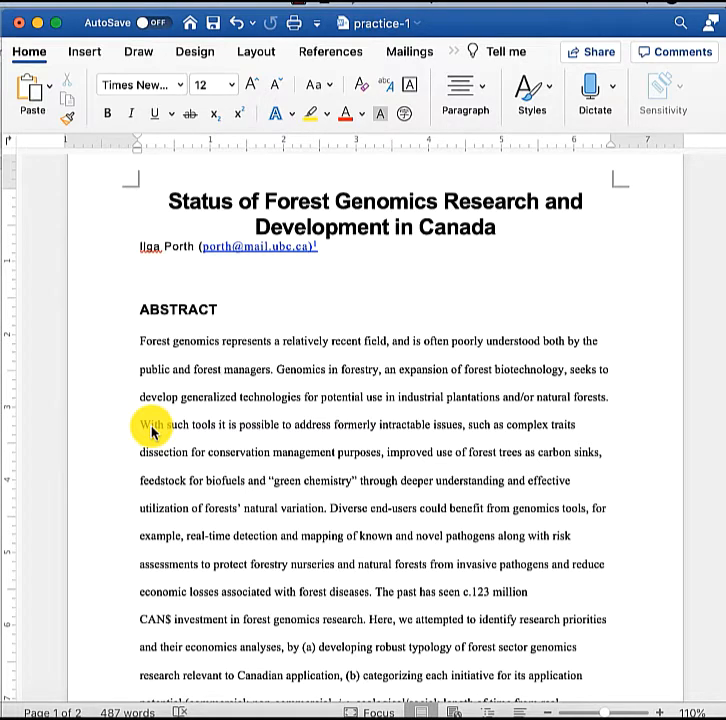
Place the cursor in the abstract's body text and open the Normal style for modification.
left_click_drag(136, 340, 474, 570)
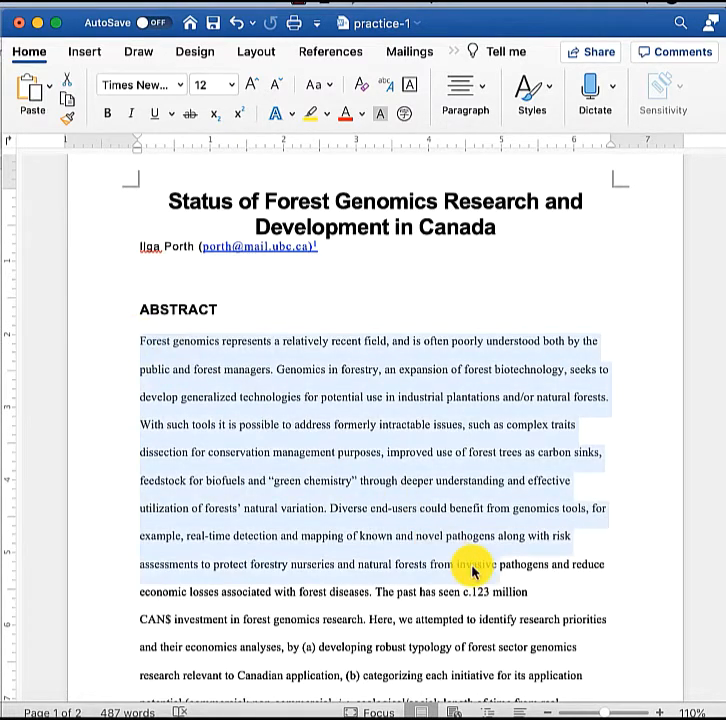
left_click(363, 536)
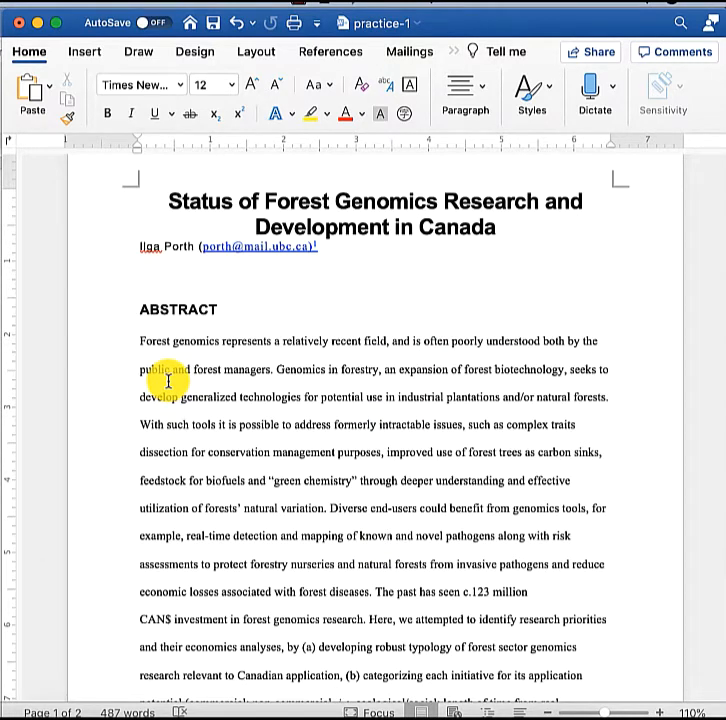
left_click(538, 90)
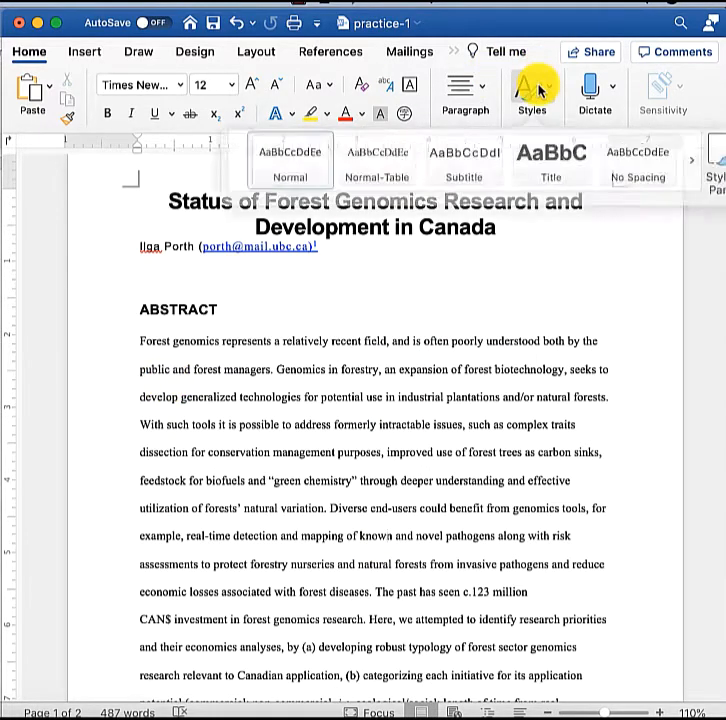
right_click(333, 157)
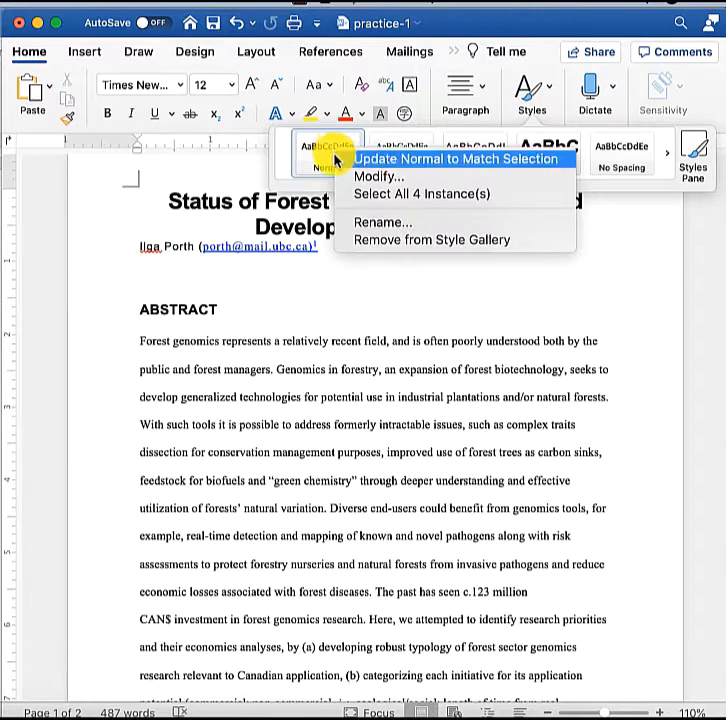
left_click(353, 176)
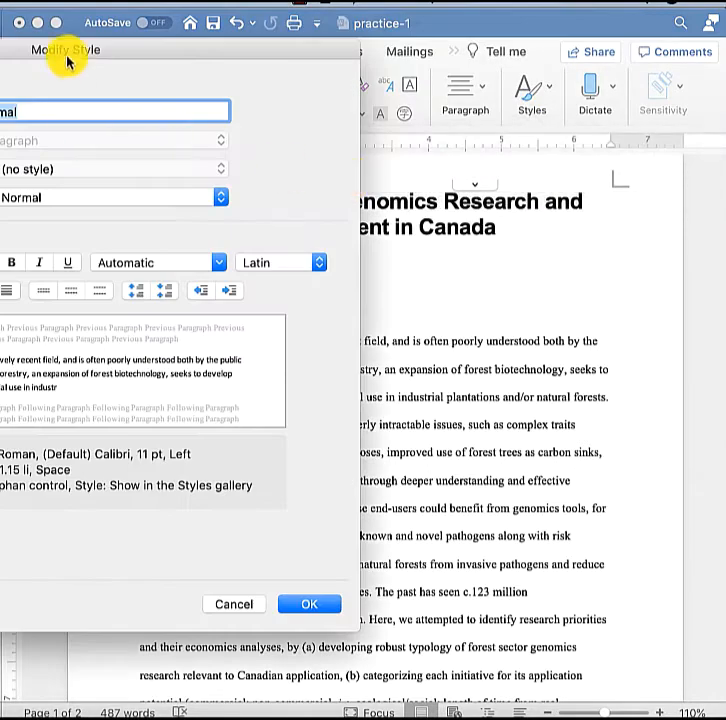
left_click_drag(60, 50, 369, 52)
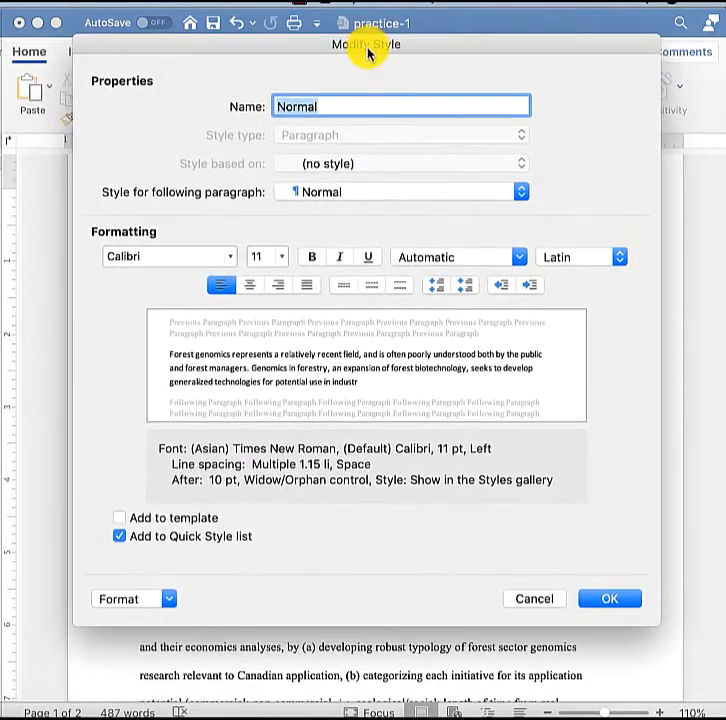
Set the Normal style's font to Arial and its alignment to justified.
left_click(230, 252)
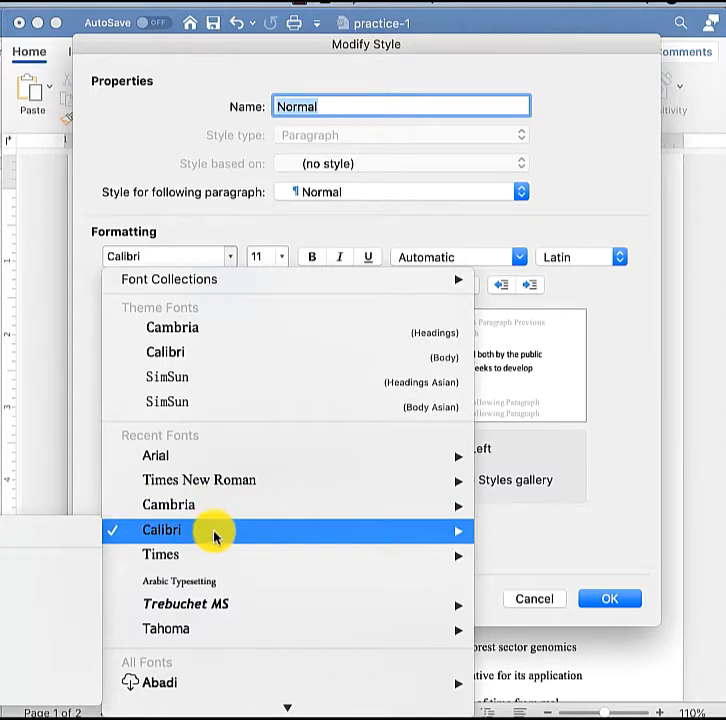
left_click(179, 466)
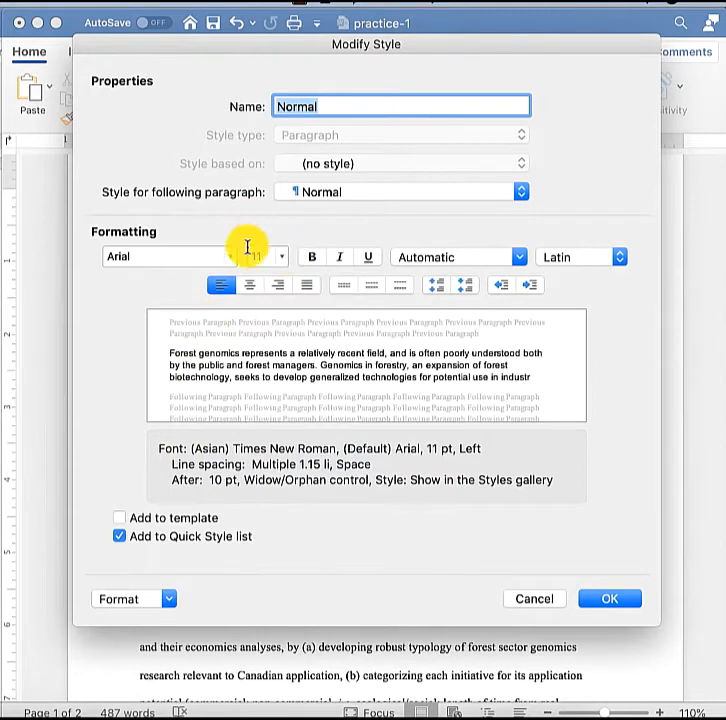
left_click(306, 289)
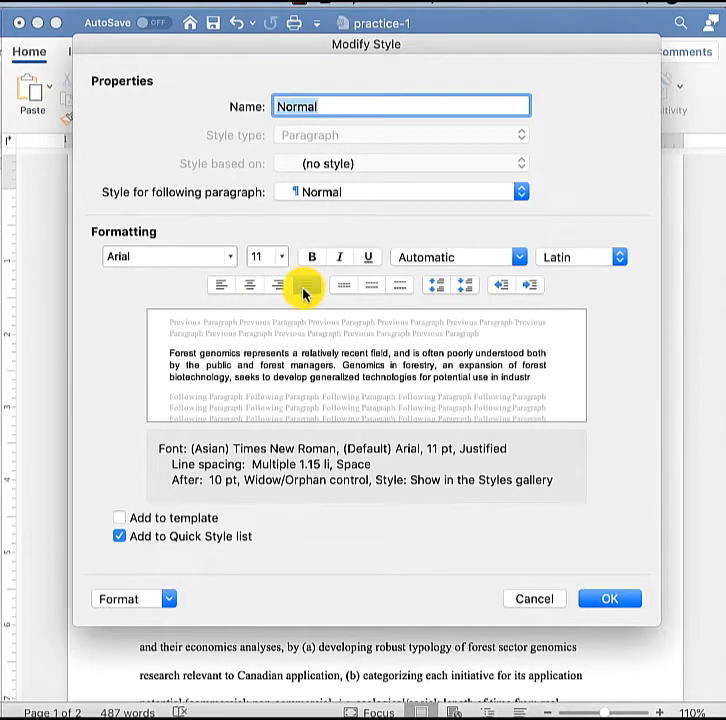
Give the Normal style a 0.5" first-line indent and double line spacing, and accept the style changes.
left_click(132, 599)
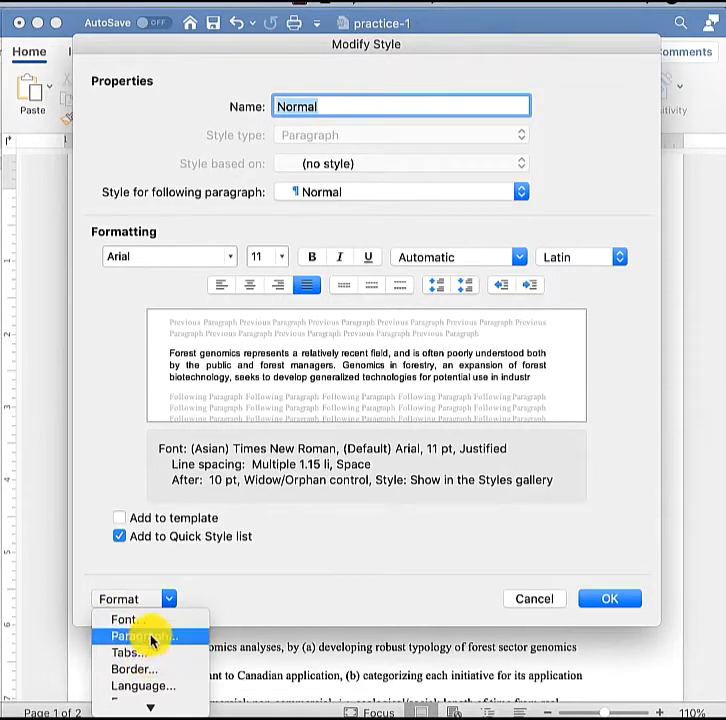
left_click(148, 637)
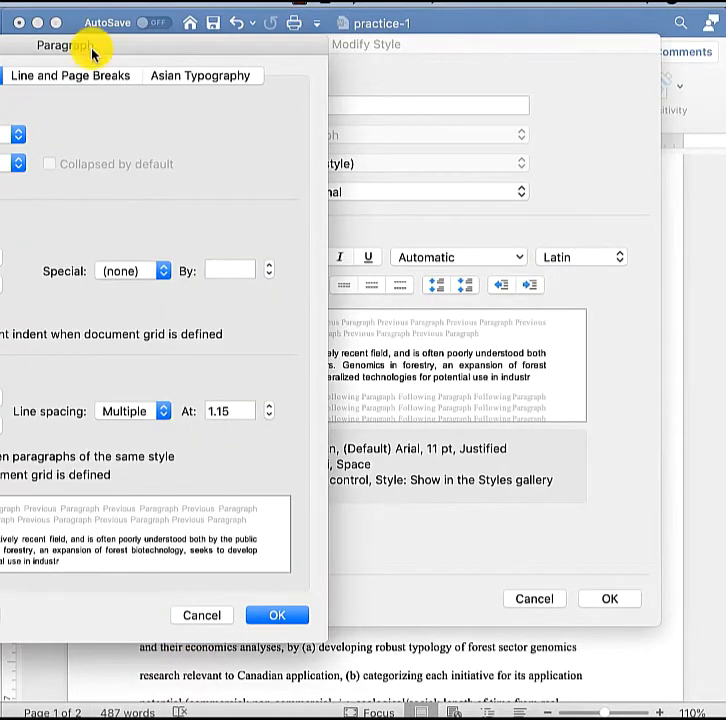
left_click_drag(94, 49, 413, 57)
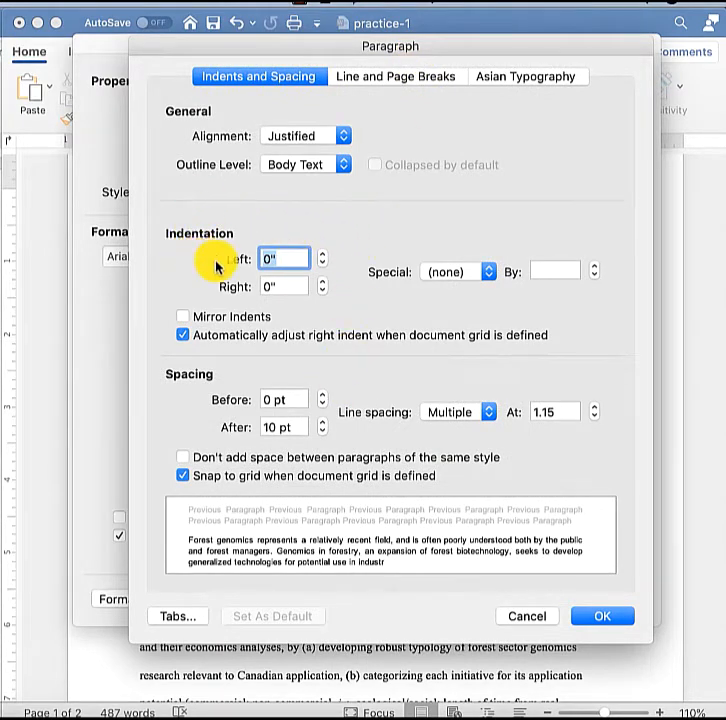
left_click(450, 273)
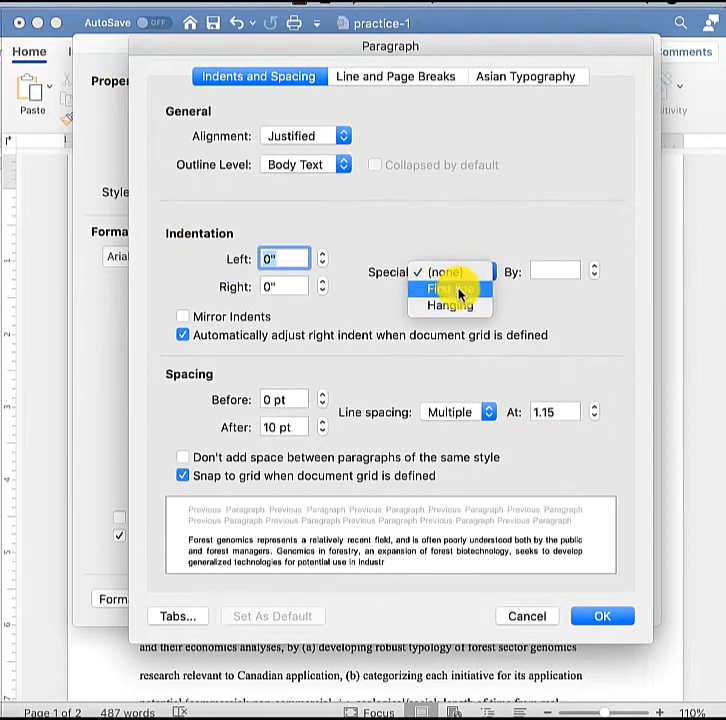
left_click(458, 289)
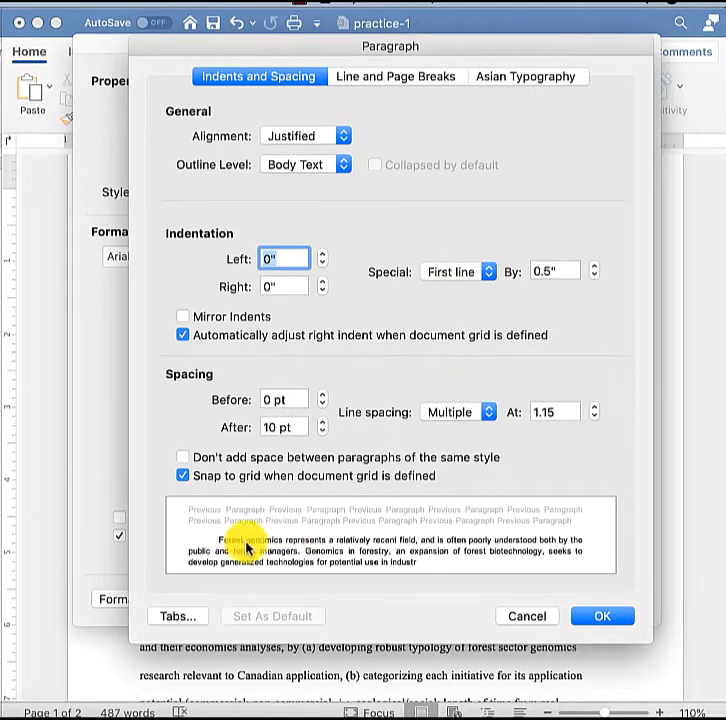
left_click(468, 420)
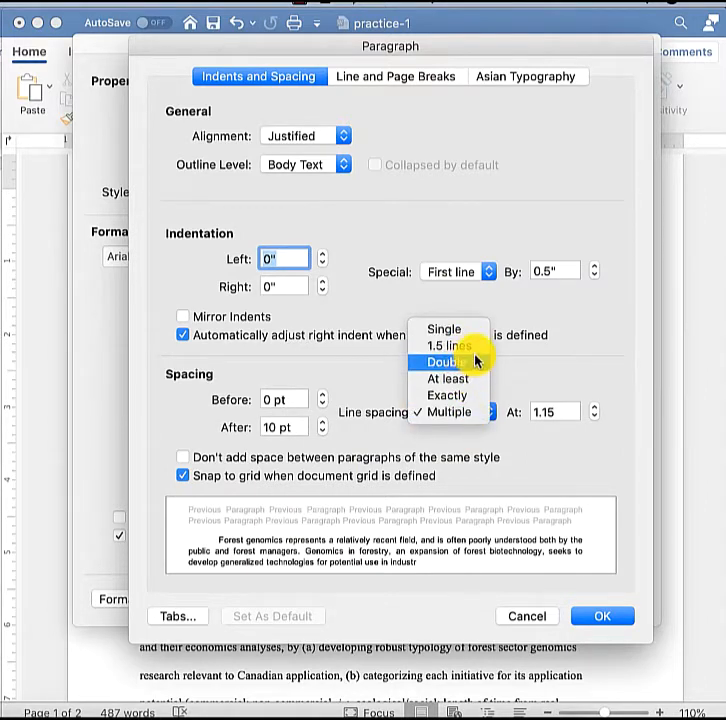
left_click(472, 362)
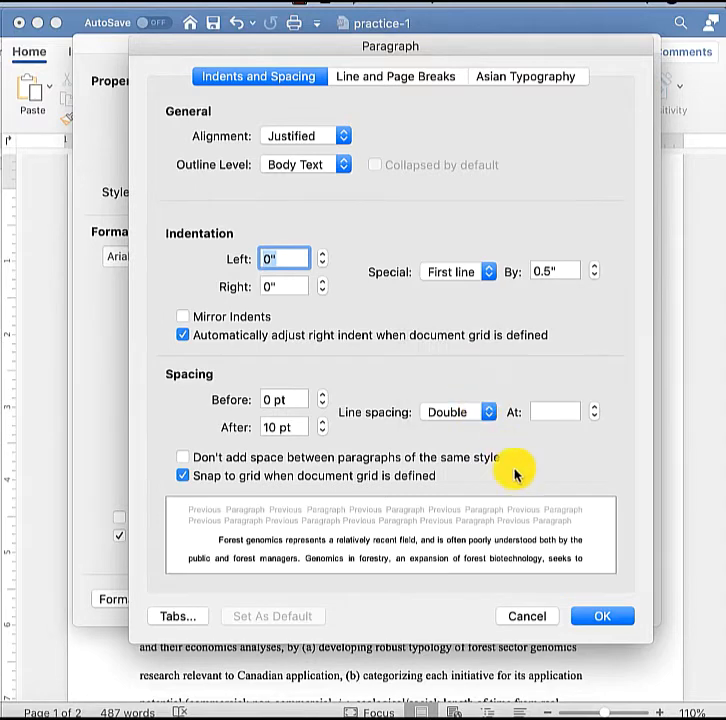
left_click(603, 616)
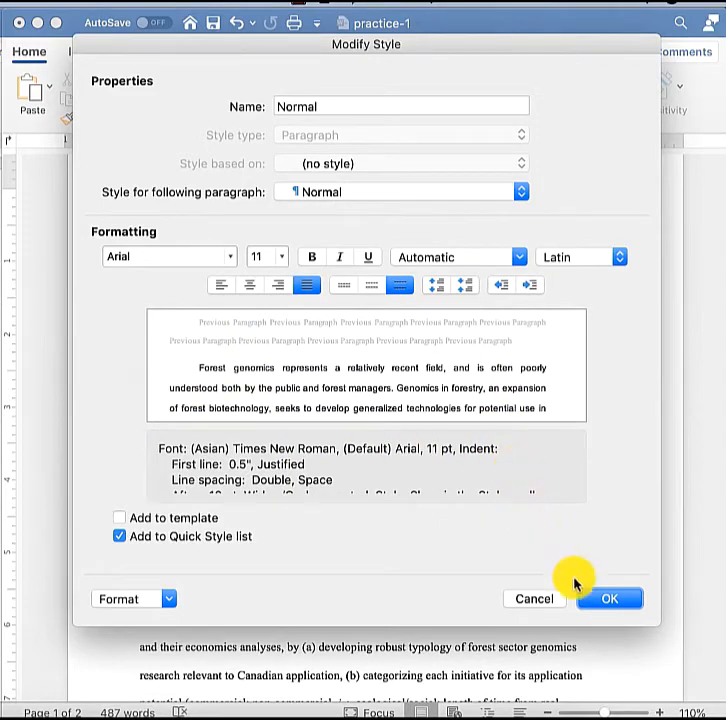
left_click(603, 600)
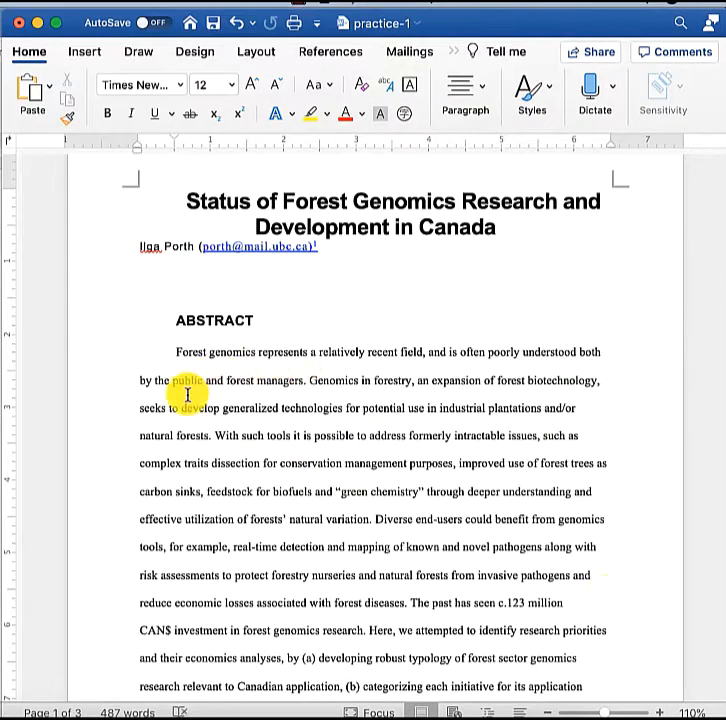
Apply the modified Normal style to the abstract paragraph and check the remaining body text.
scroll(187, 396, "down", 3)
scroll(185, 398, "down", 2)
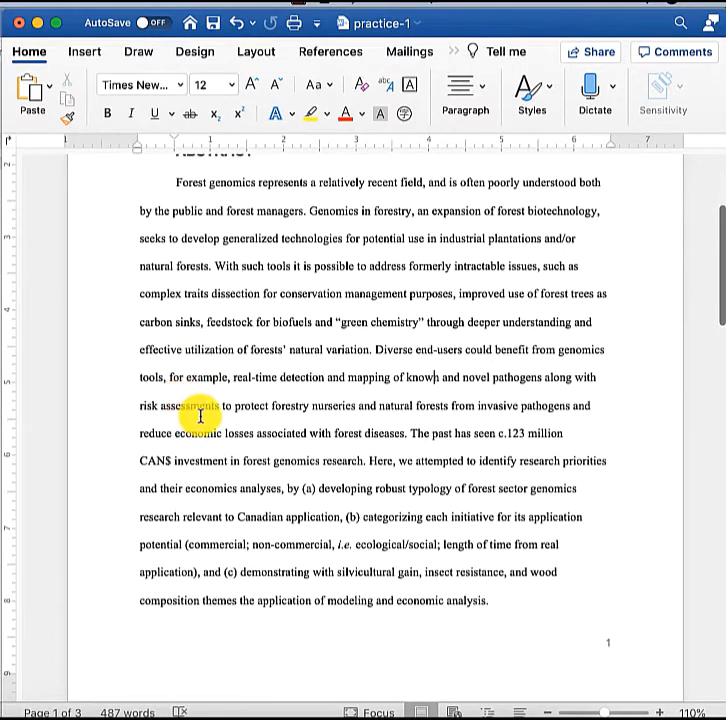
scroll(199, 418, "up", 1)
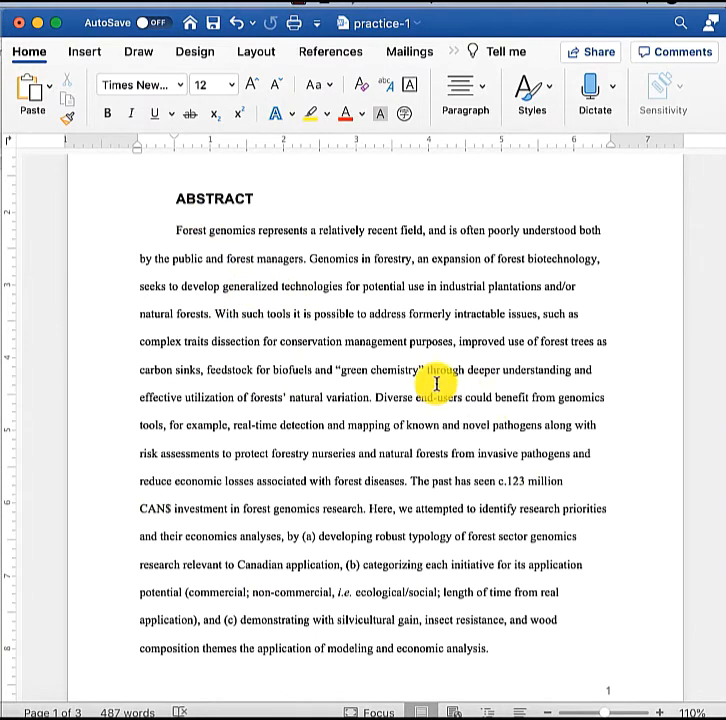
left_click(531, 88)
left_click(321, 158)
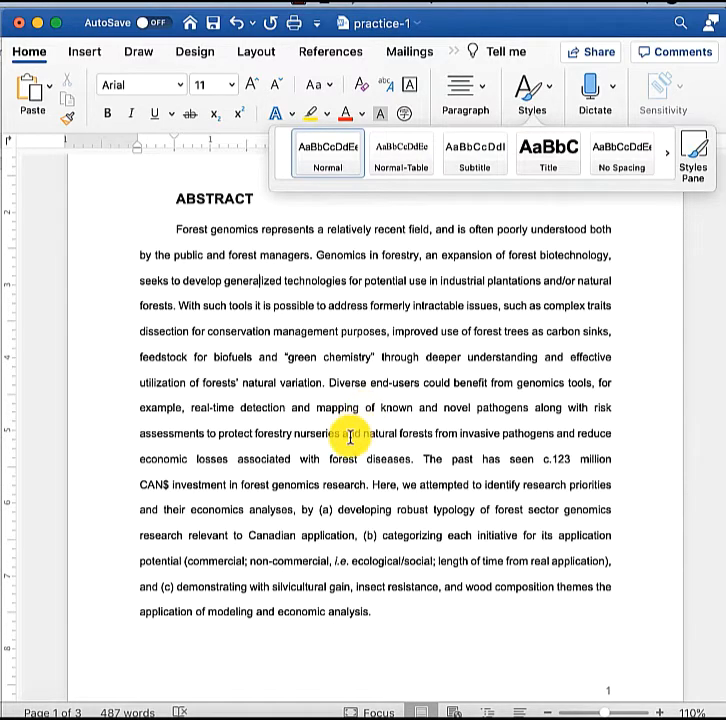
scroll(350, 436, "down", 20)
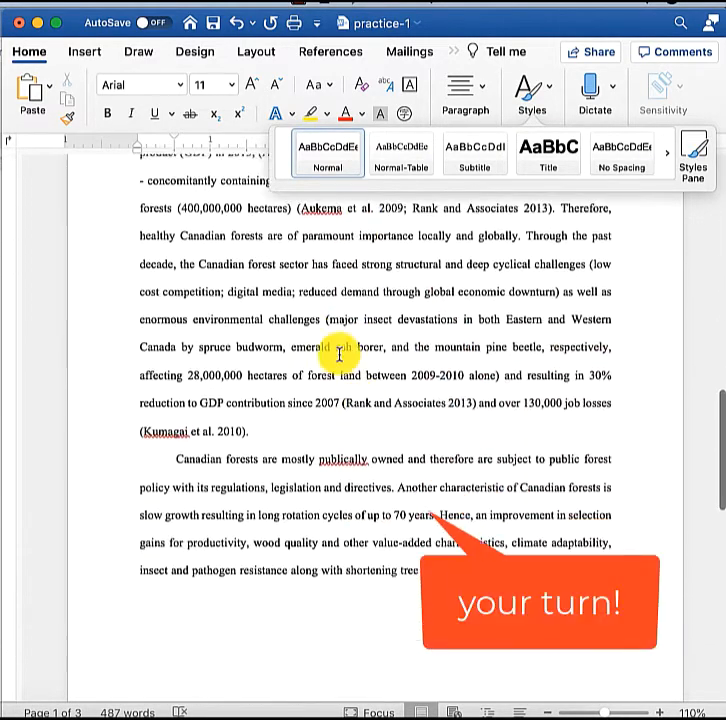
scroll(303, 472, "down", 8)
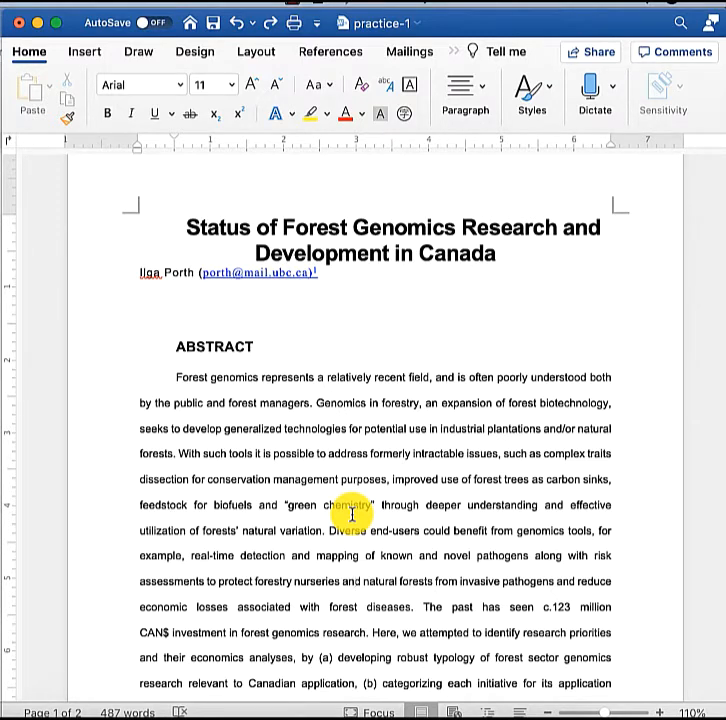
Start a new paragraph at item (a) in the abstract's closing (a)–(c) list.
scroll(366, 540, "down", 5)
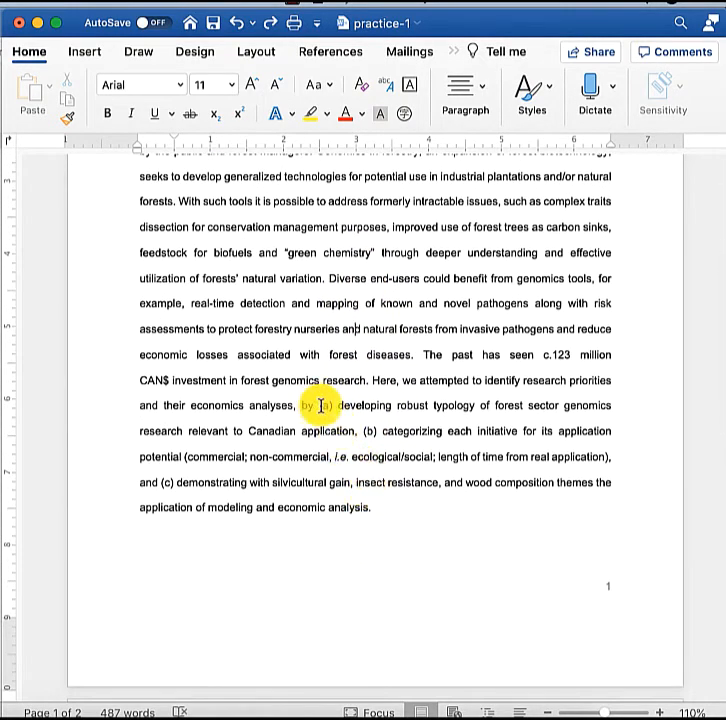
left_click_drag(318, 405, 396, 513)
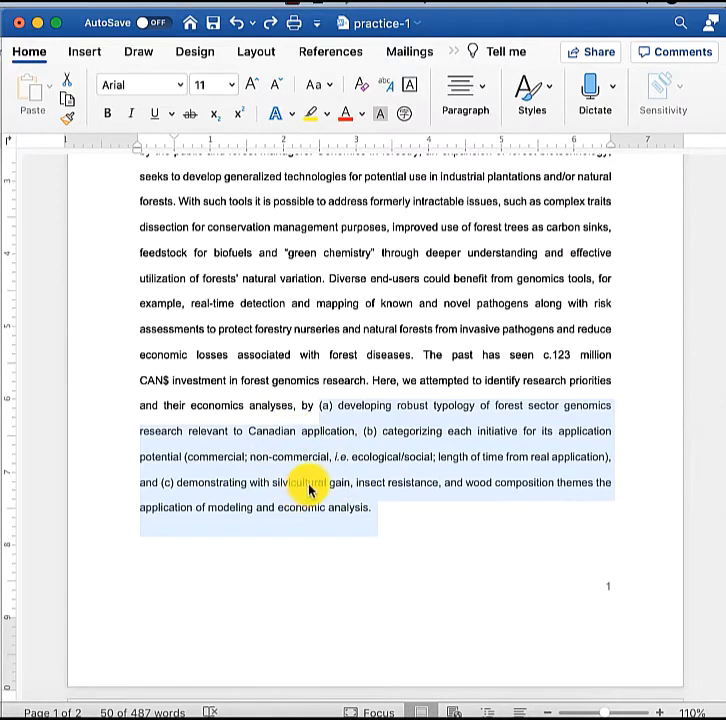
left_click(306, 476)
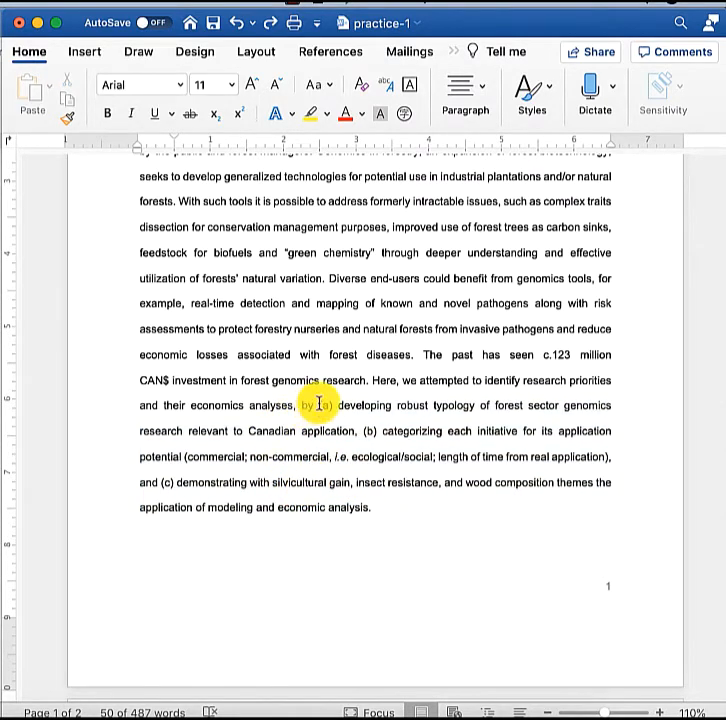
left_click(318, 404)
key("Return")
key("Tab")
Split item (b) into its own paragraph, keeping its opening parenthesis with the item.
left_click(200, 467)
key("Return")
key("Tab")
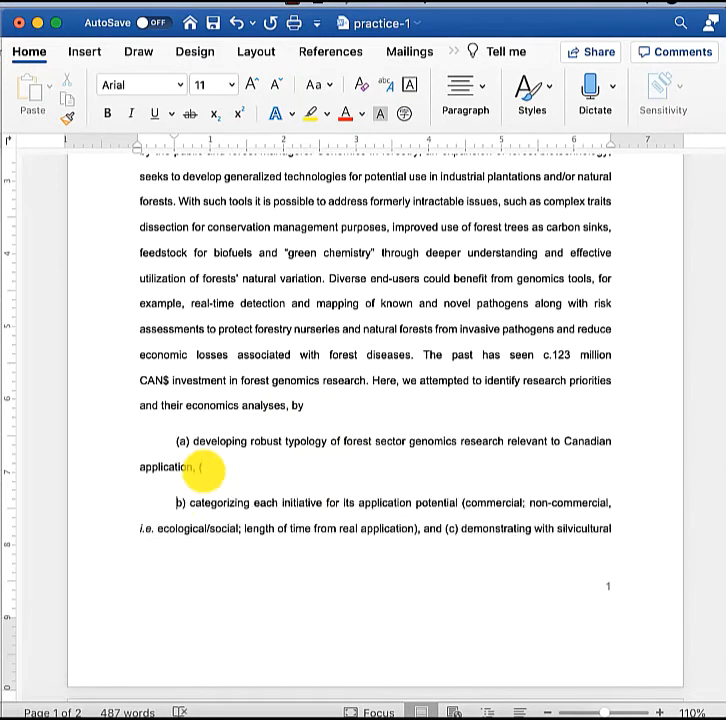
key("BackSpace")
key("BackSpace")
key("Left")
key("Return")
key("Tab")
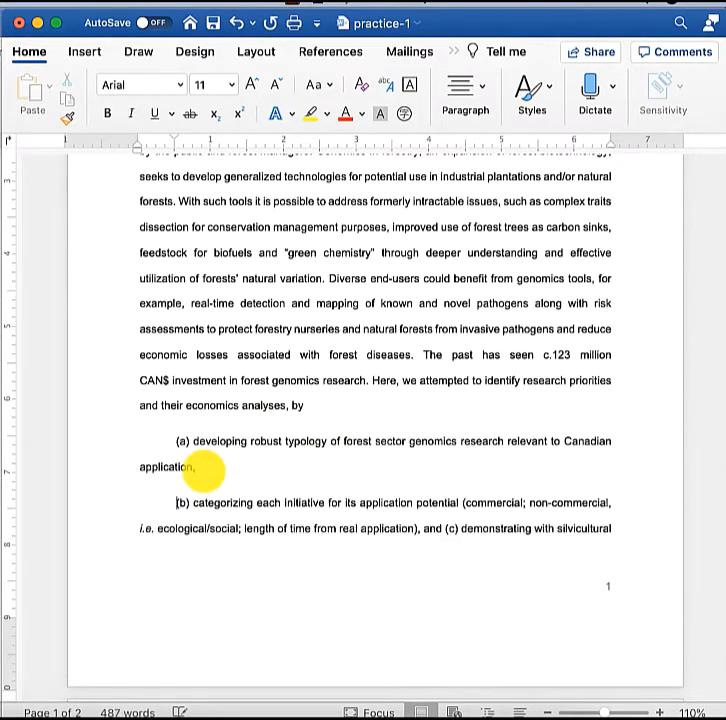
Split item (c) of the abstract's closing list into its own paragraph.
left_click(446, 529)
key("Return")
key("Tab")
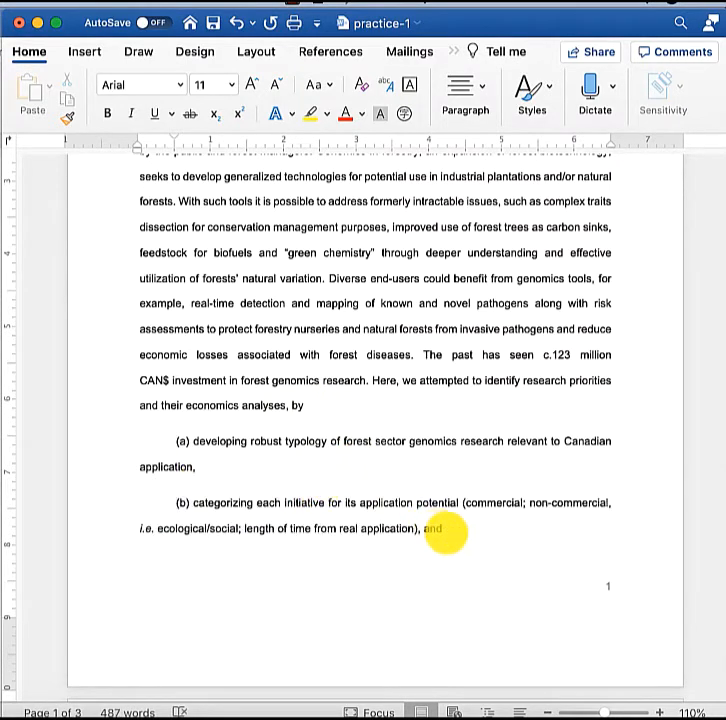
Convert the abstract's (a)–(c) paragraphs into an automatically numbered list and save the document.
scroll(446, 530, "down", 5)
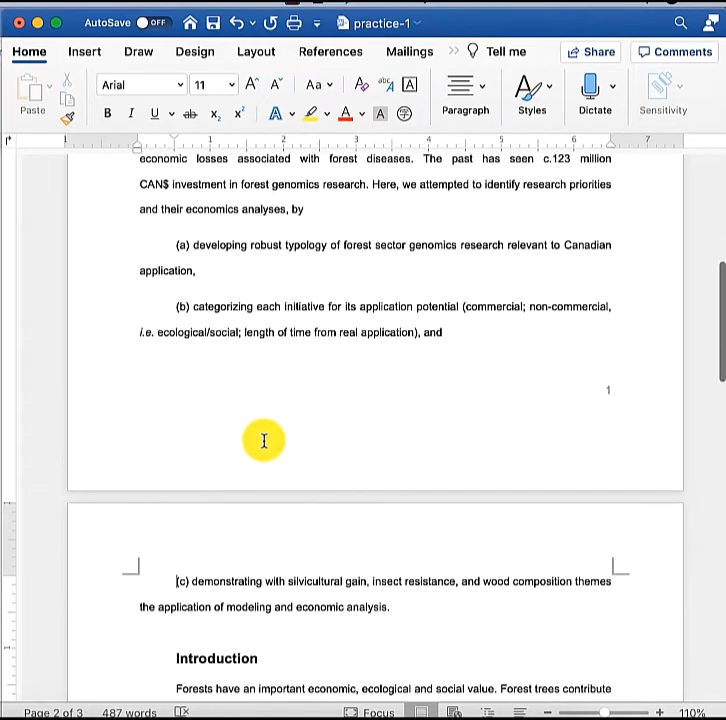
left_click_drag(177, 245, 423, 598)
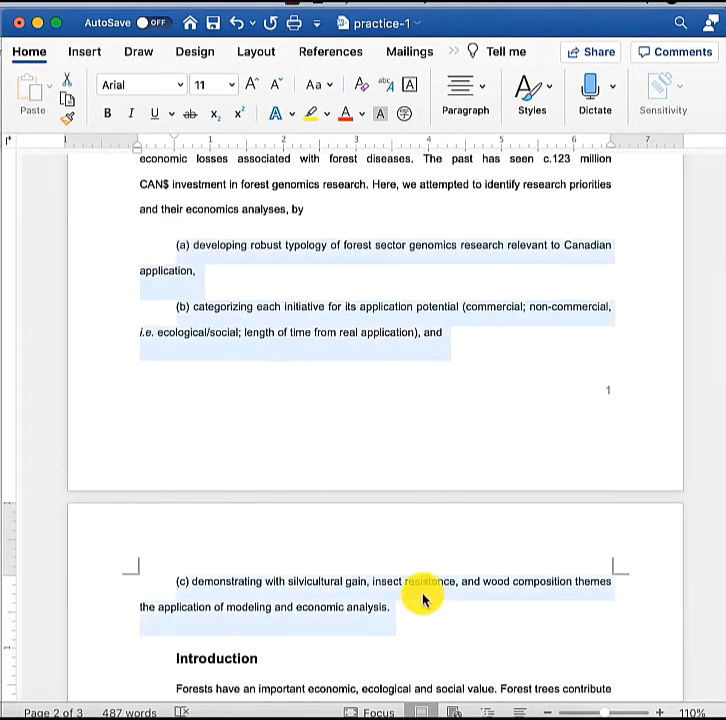
left_click(458, 105)
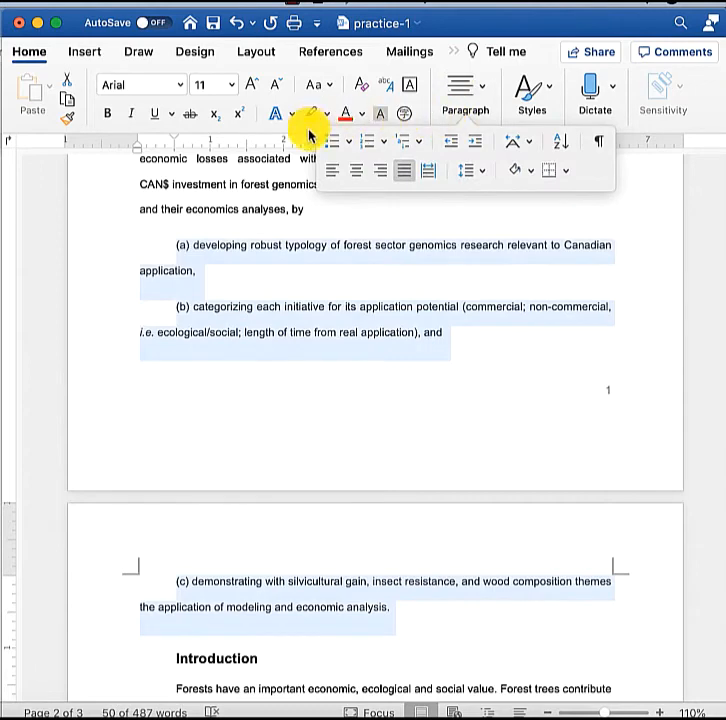
left_click(360, 145)
left_click(232, 279)
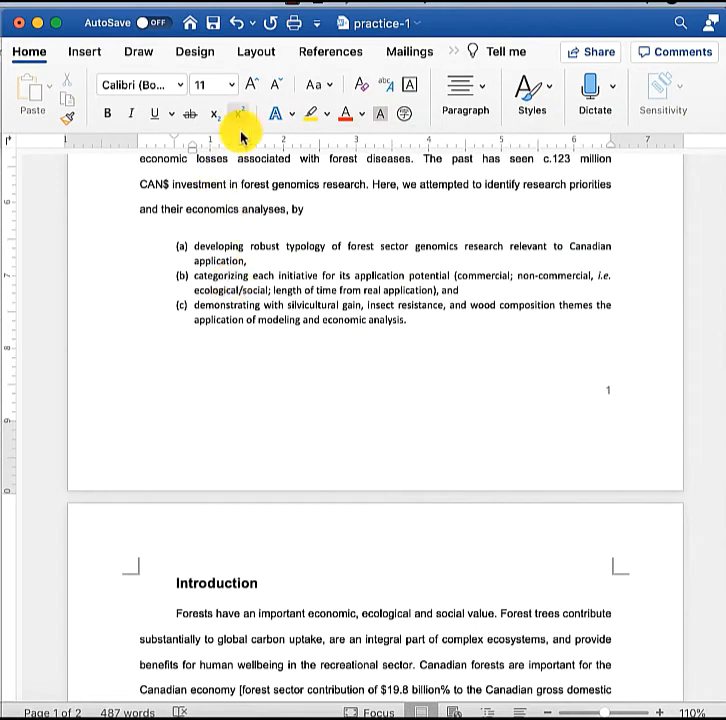
left_click(210, 23)
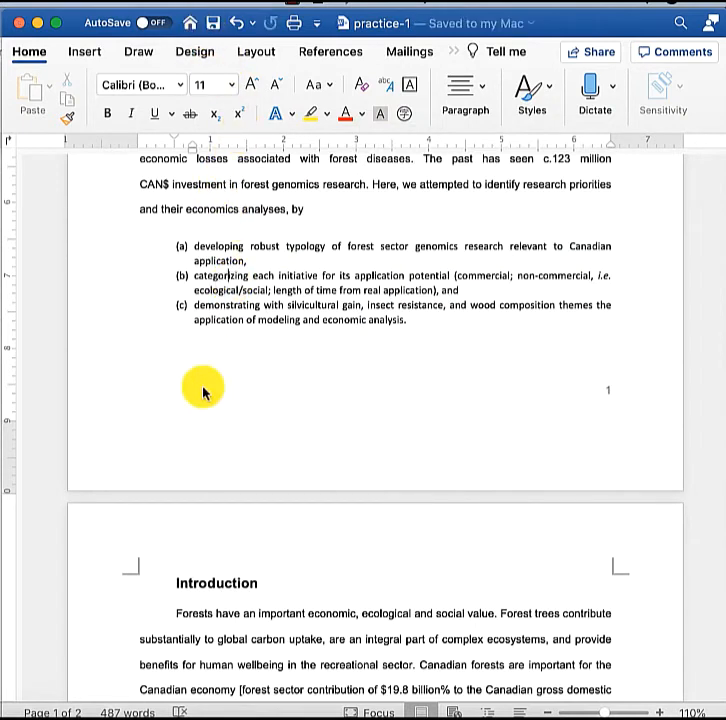
Check which style the lettered list items use and view the options available for the List Paragraph style.
left_click(226, 290)
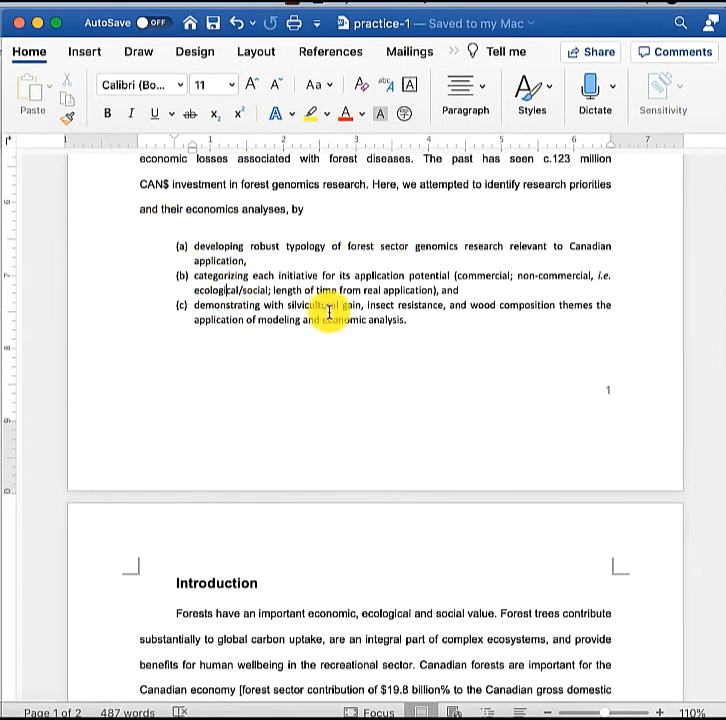
left_click(528, 96)
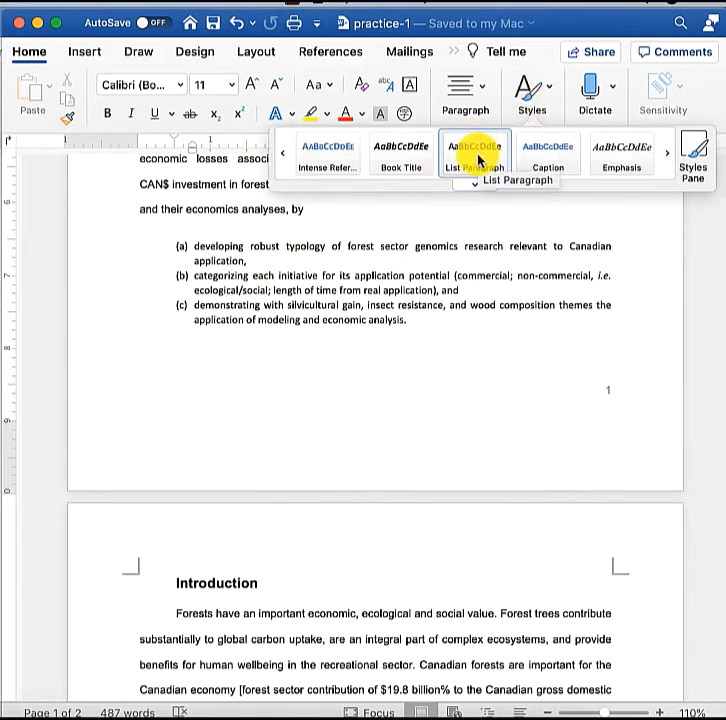
right_click(478, 161)
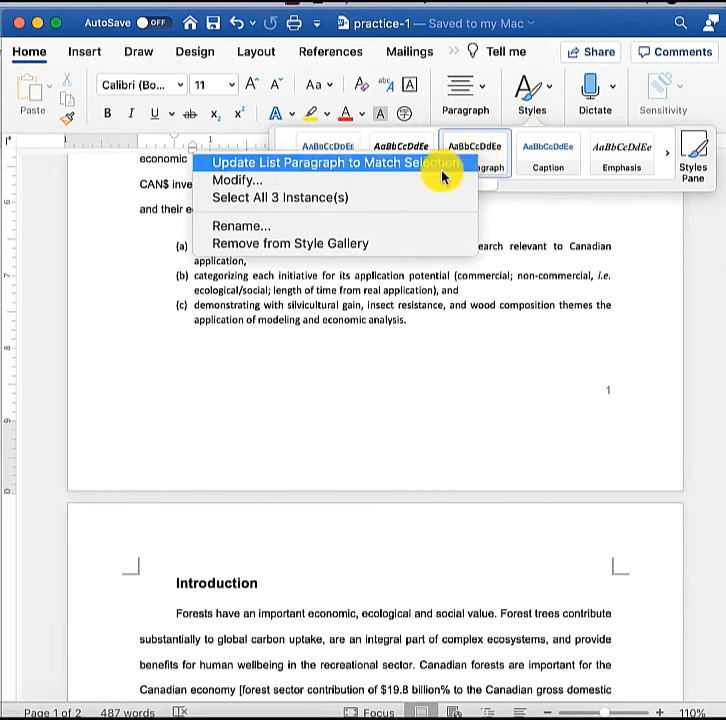
left_click(286, 318)
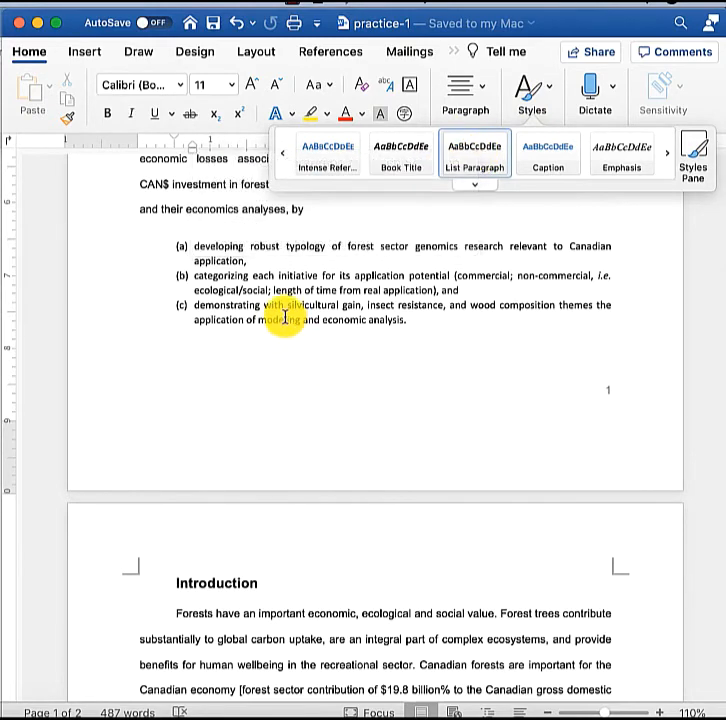